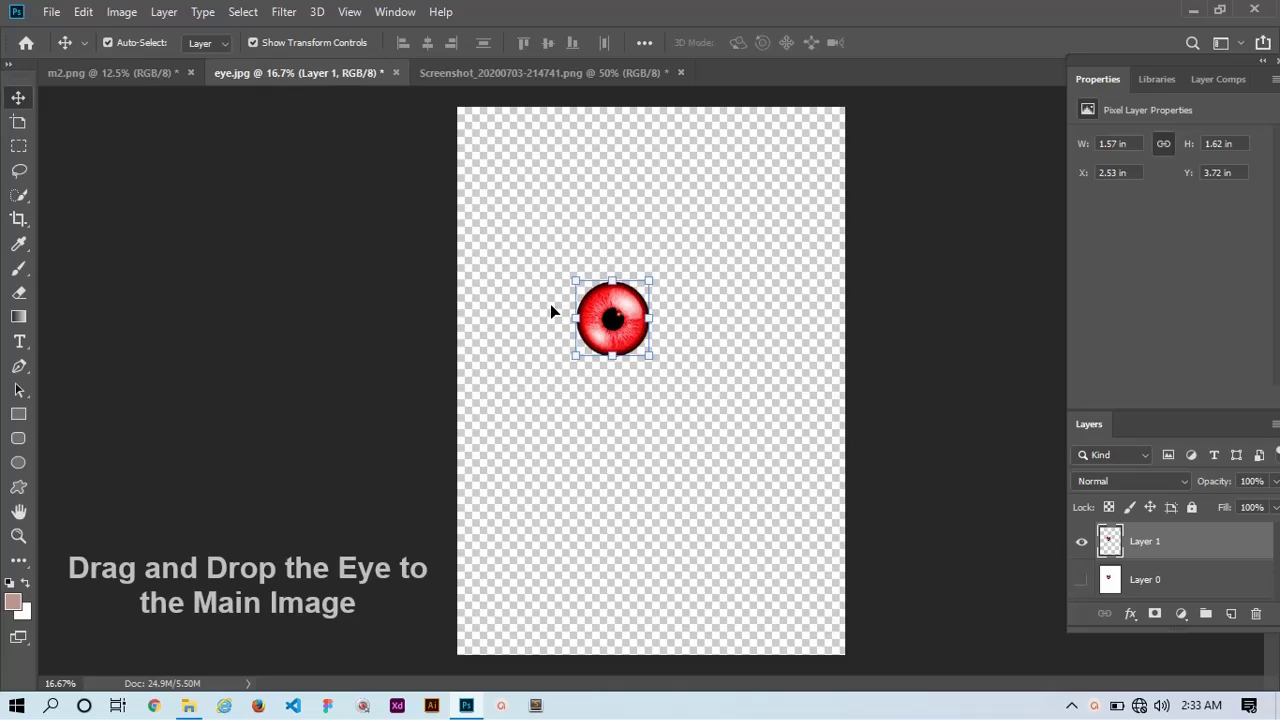
Step: Bring the red eye into m2.png over the man's left-hand eye and reduce its layer opacity to 48%
left_click_drag(640, 332, 501, 269)
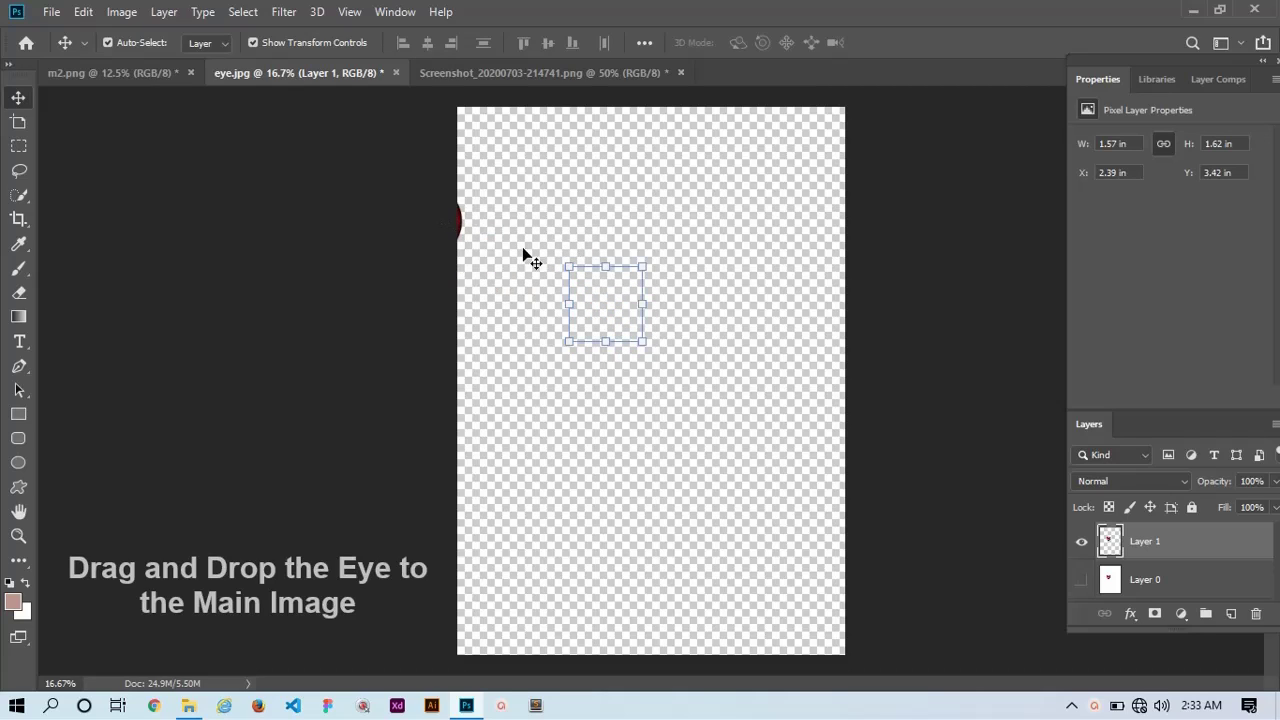
left_click(458, 229)
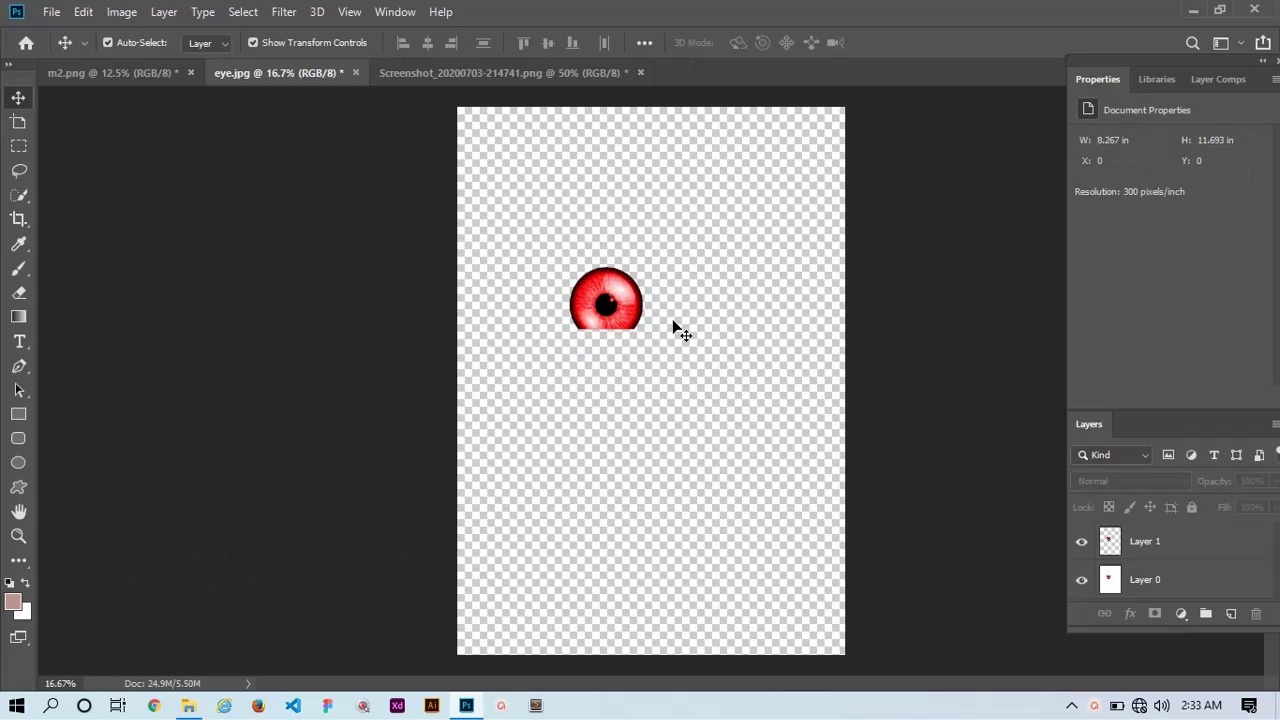
left_click_drag(678, 330, 618, 356)
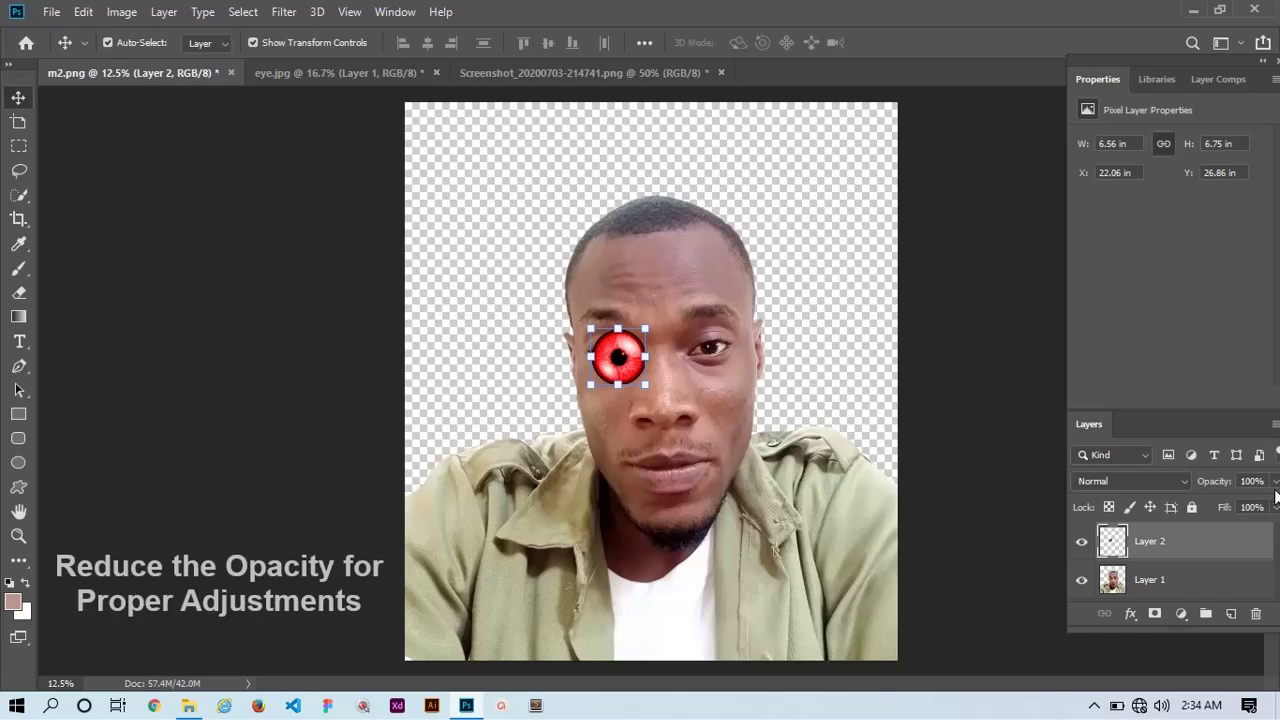
left_click(1275, 482)
left_click_drag(1235, 499, 1222, 498)
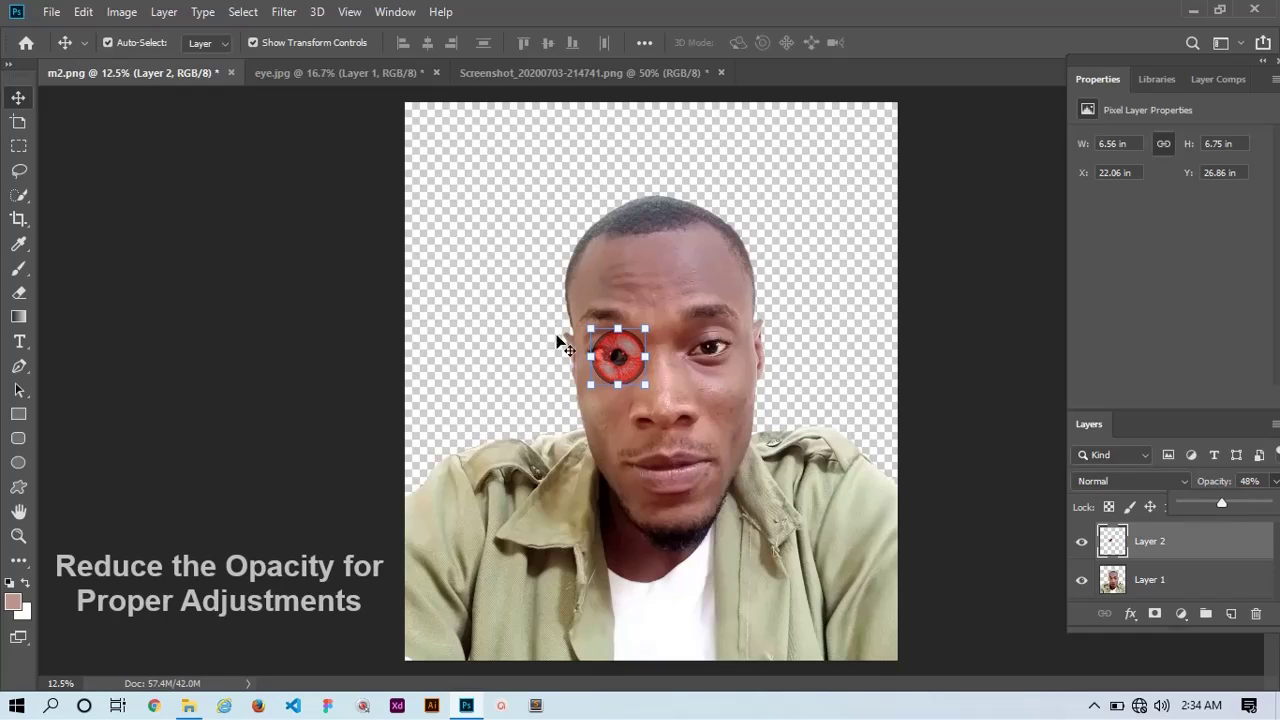
Step: Scale the red eye down to about 2.11 by 2.18 in and fit it over the iris of the left-hand eye
left_click_drag(643, 328, 640, 332)
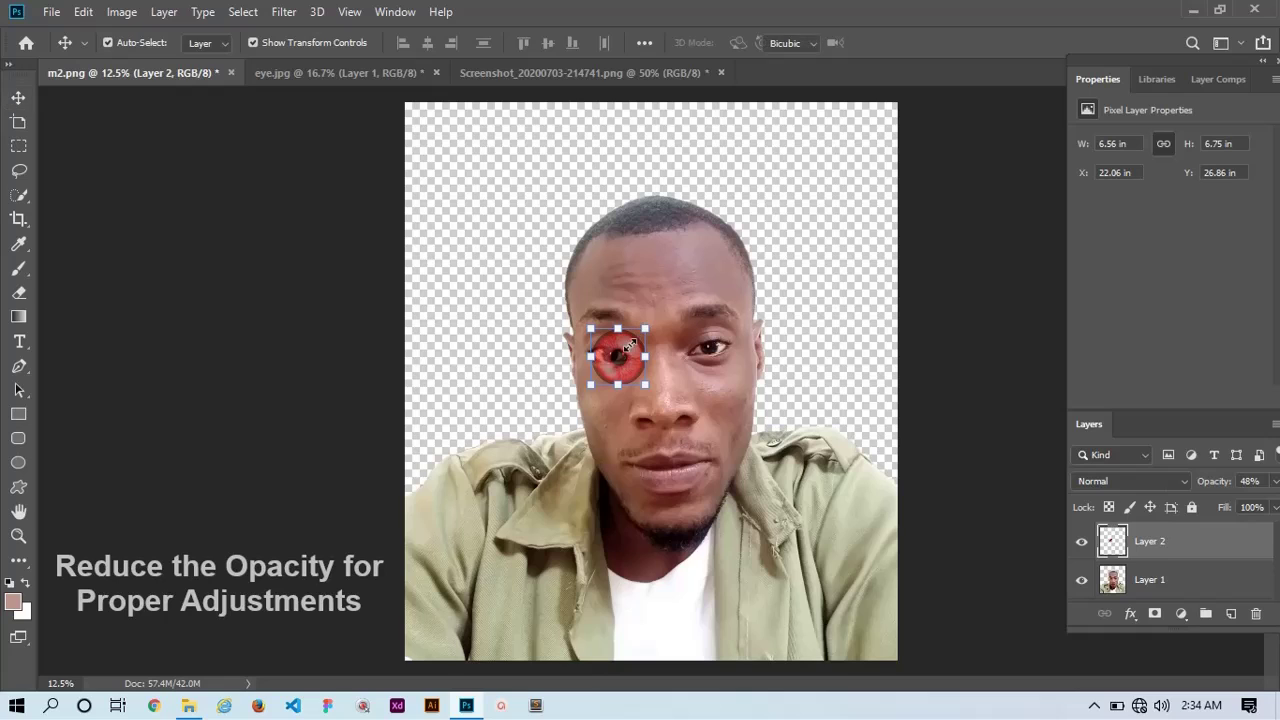
left_click_drag(641, 385, 617, 364)
scroll(624, 370, "up", 2)
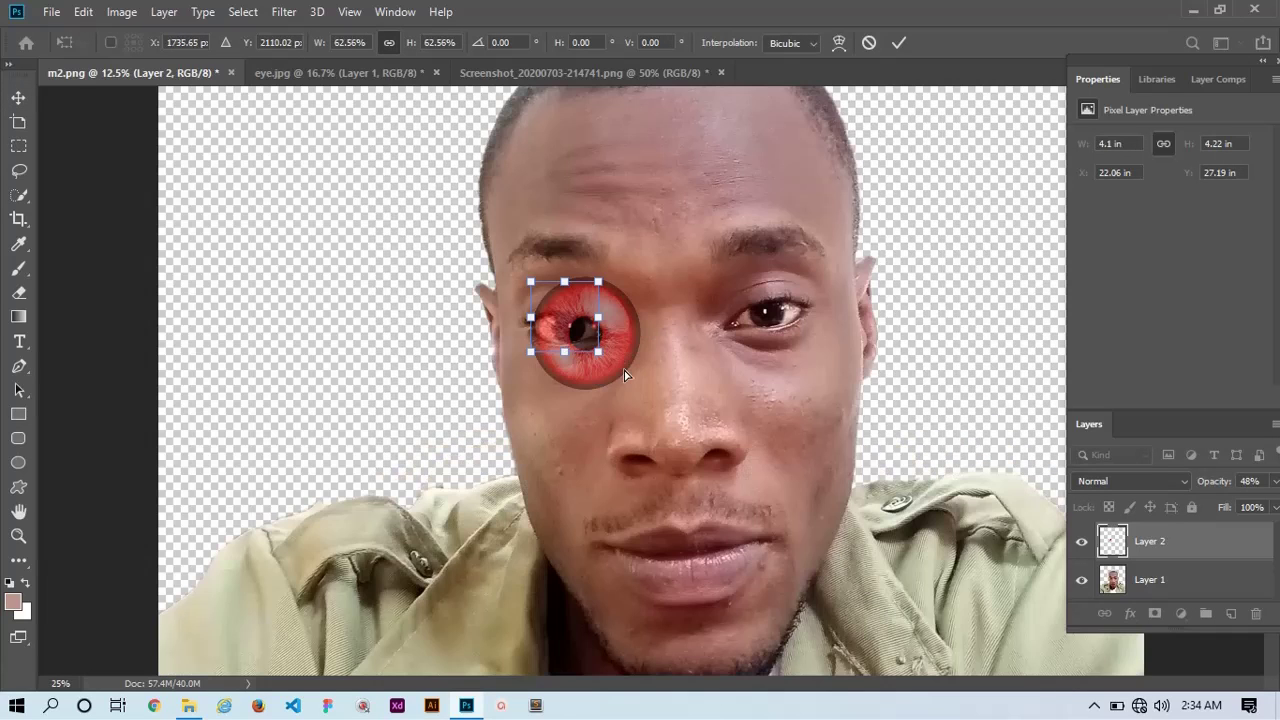
scroll(482, 212, "up", 2)
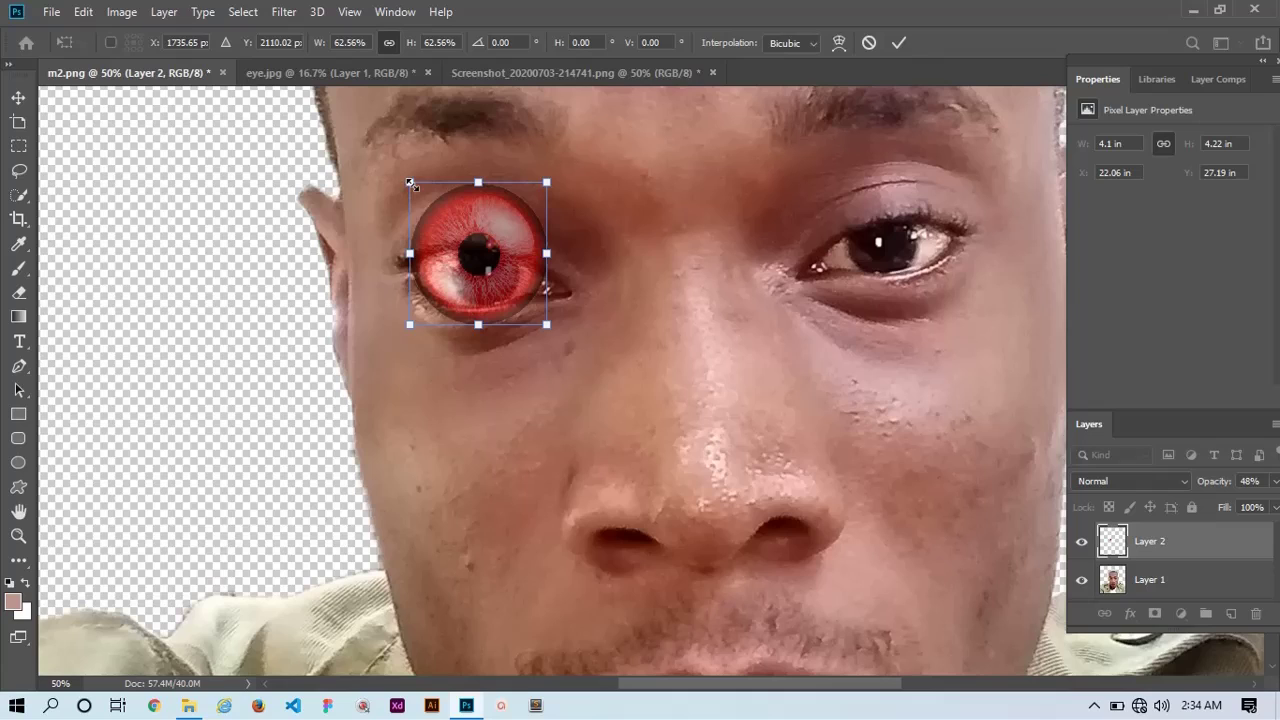
left_click_drag(410, 183, 445, 241)
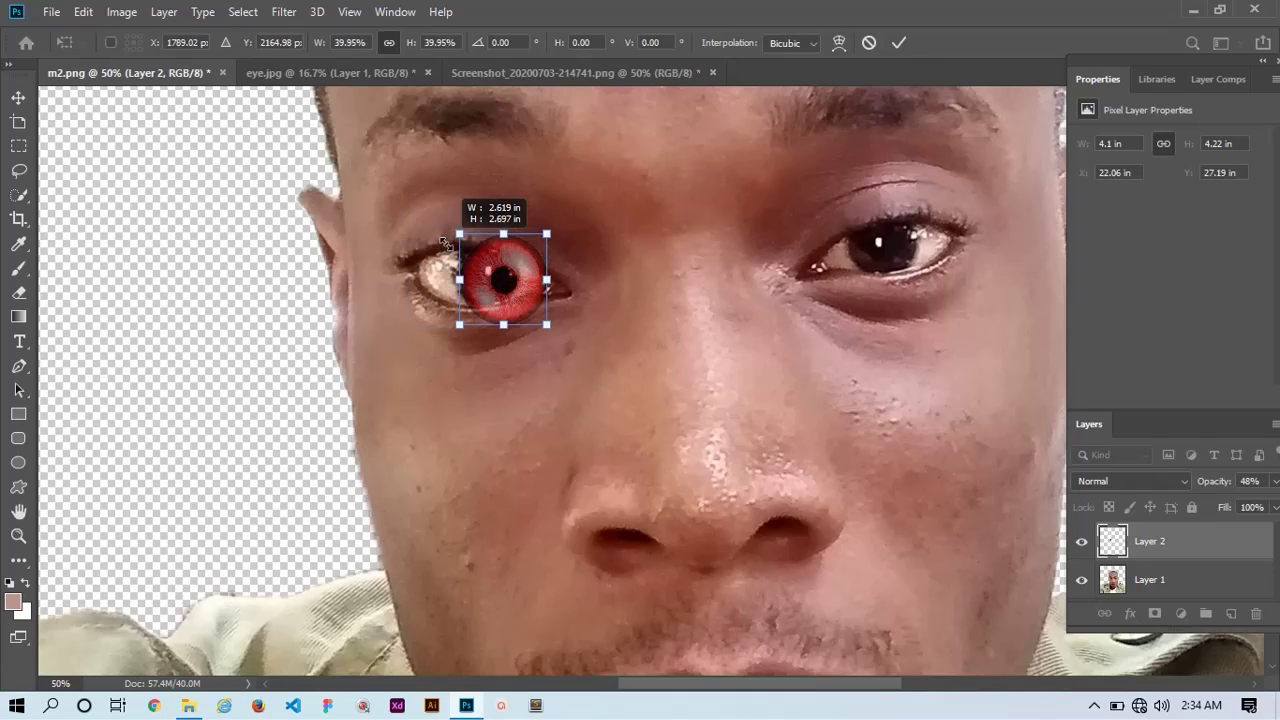
key("Return")
left_click_drag(490, 297, 482, 296)
left_click_drag(530, 230, 512, 236)
mouse_move(484, 298)
left_mouse_down()
mouse_move(512, 311)
mouse_move(486, 289)
left_mouse_up()
key("Return")
left_click_drag(486, 289, 504, 300)
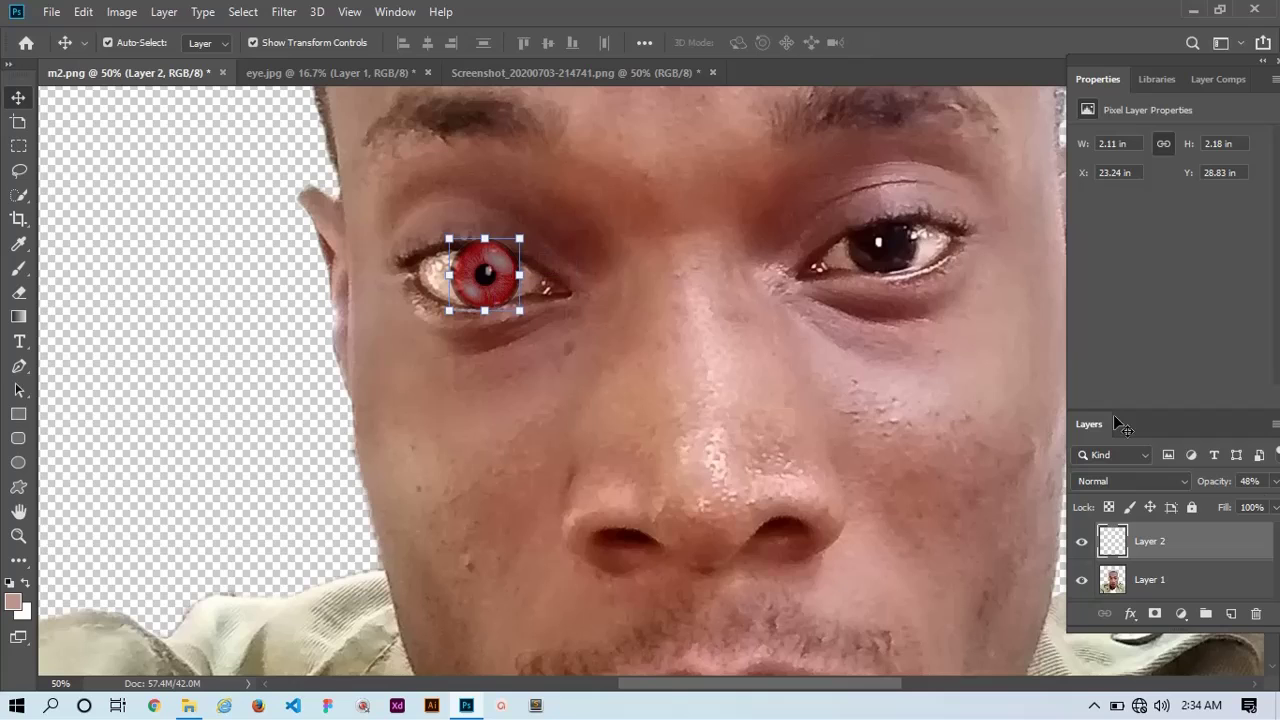
Step: Restore the red eye layer's opacity to 100% and deselect the layer
left_click(1275, 482)
left_click(1276, 503)
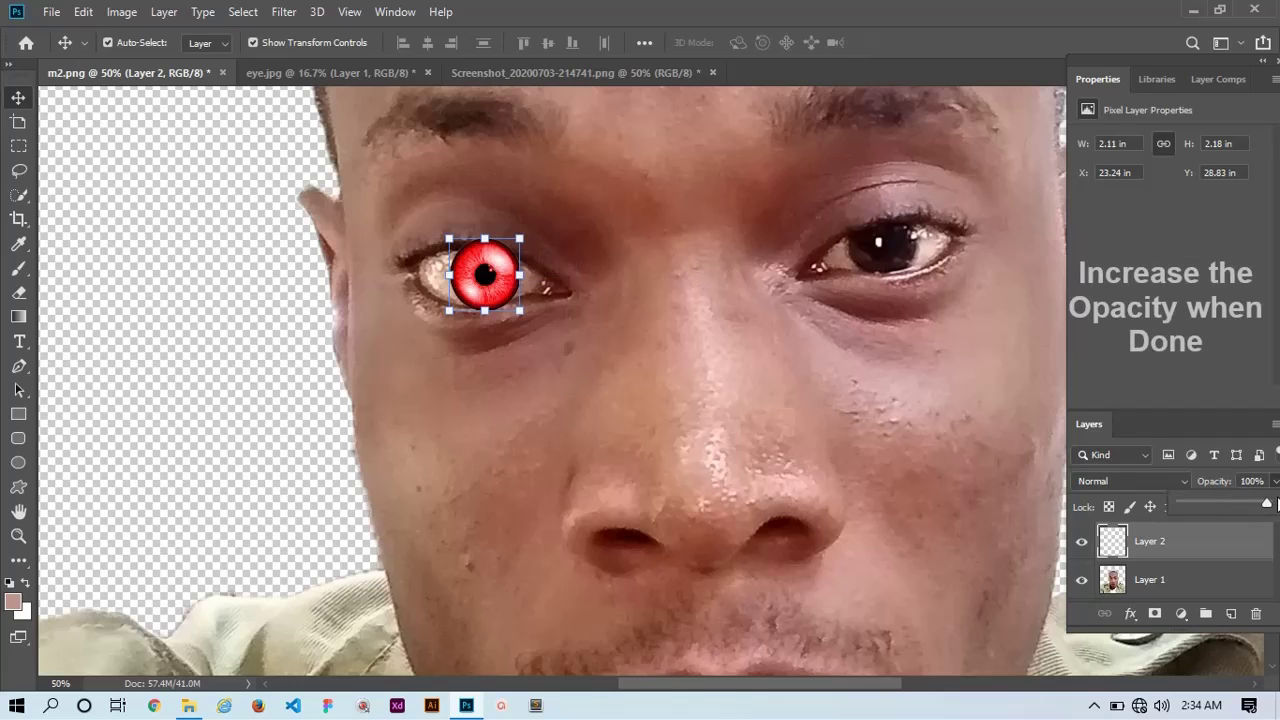
key("ctrl+minus")
key("ctrl+minus")
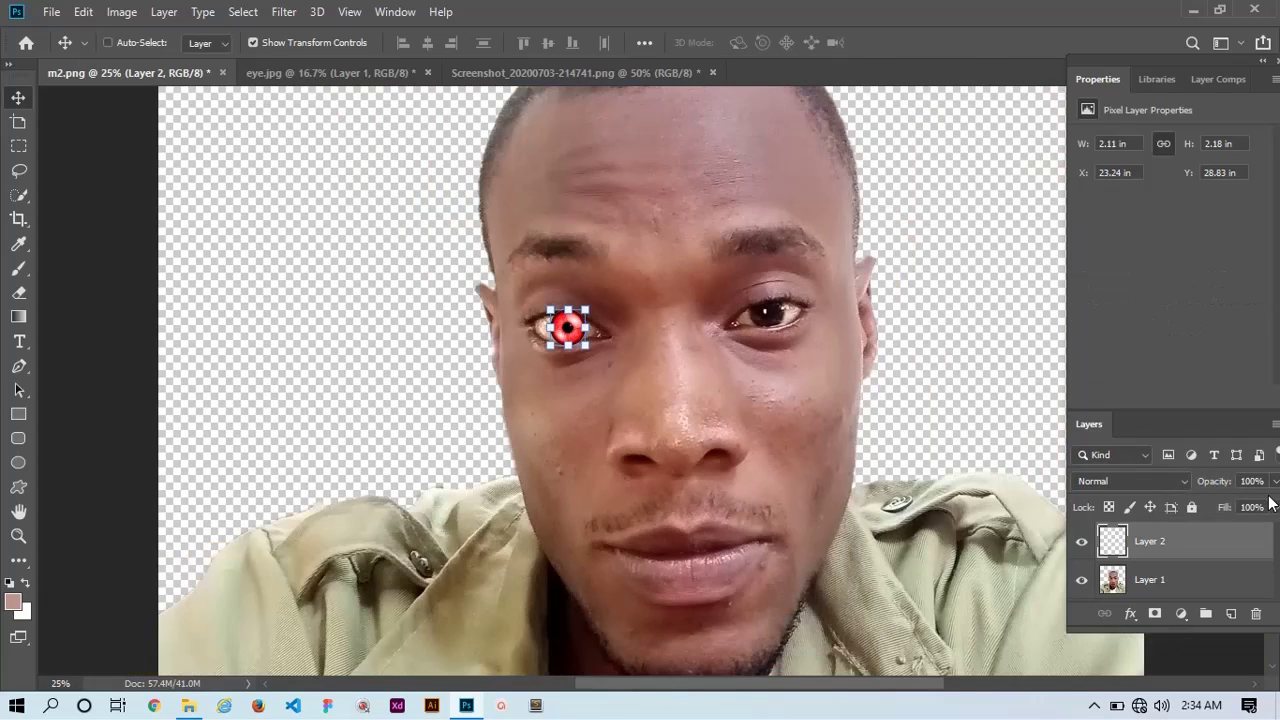
key("ctrl+minus")
left_click(1008, 394, "ctrl")
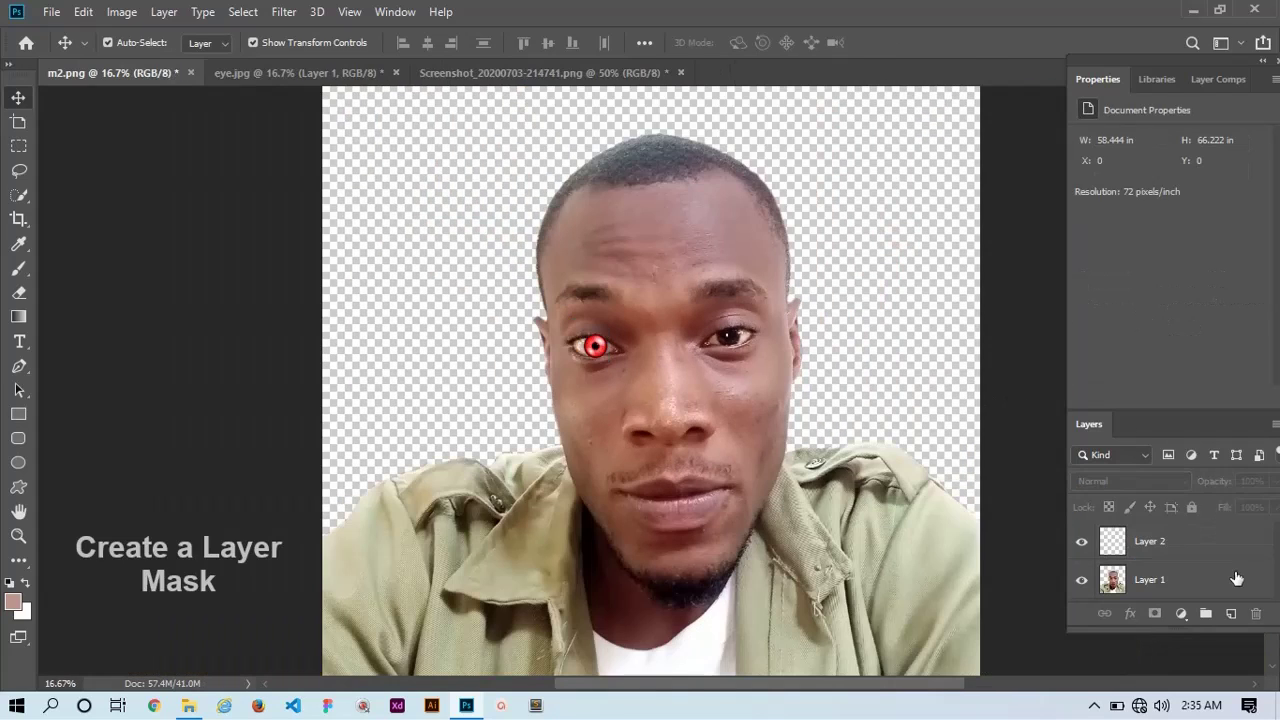
Step: Add a layer mask to Layer 2 and invert the mask to black
left_click(1152, 542)
left_click(1156, 615)
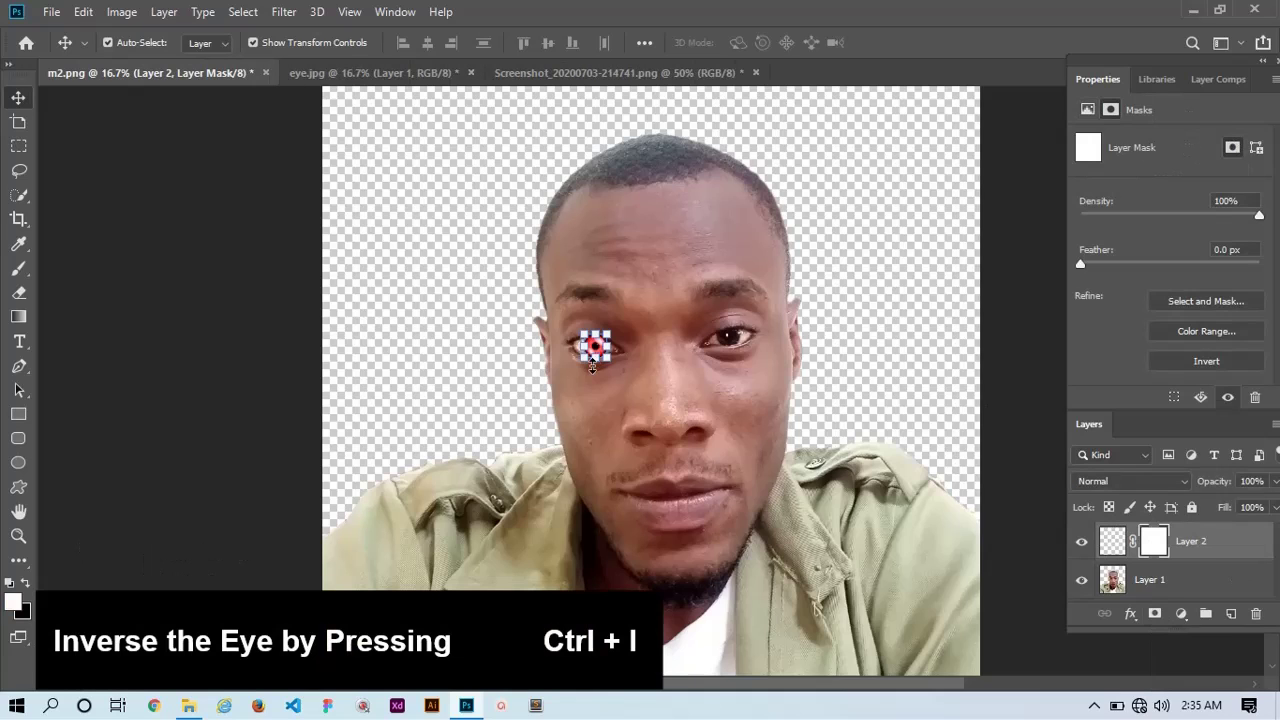
key("ctrl+i")
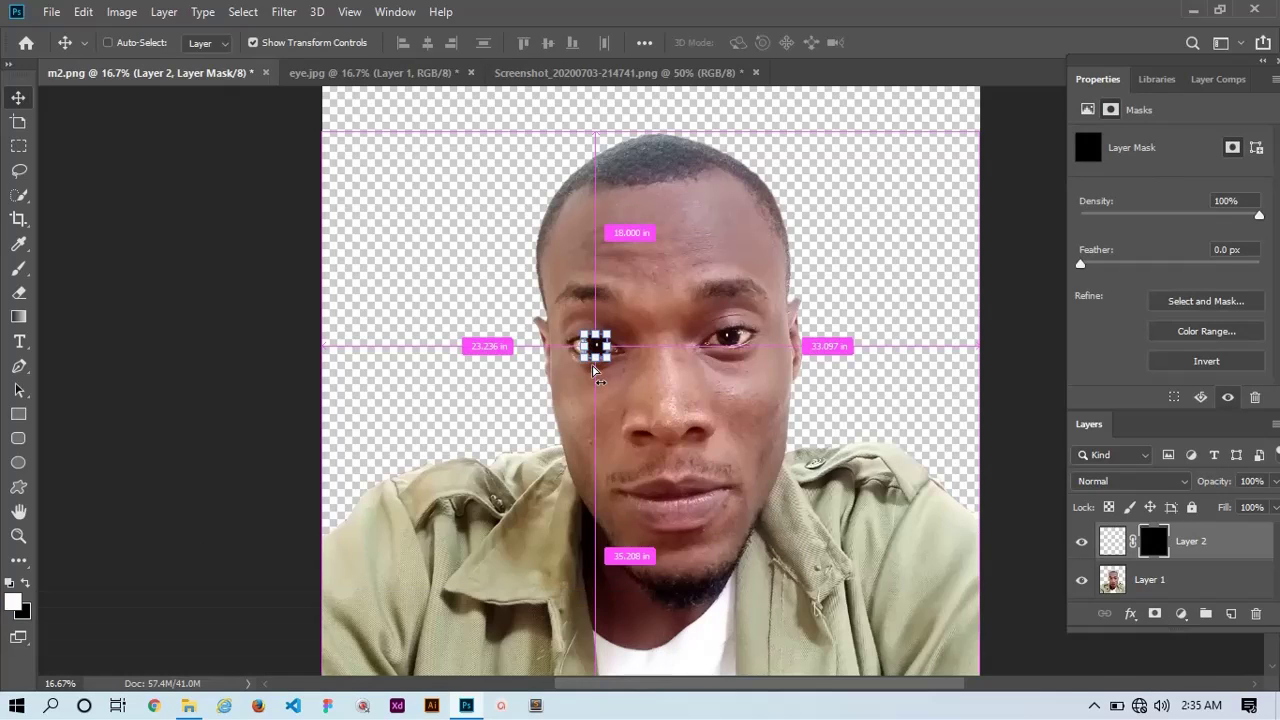
Step: Paint white on Layer 2's mask with a size 60 brush to reveal the red iris in the left-hand eye
key("ctrl+plus")
key("ctrl+plus")
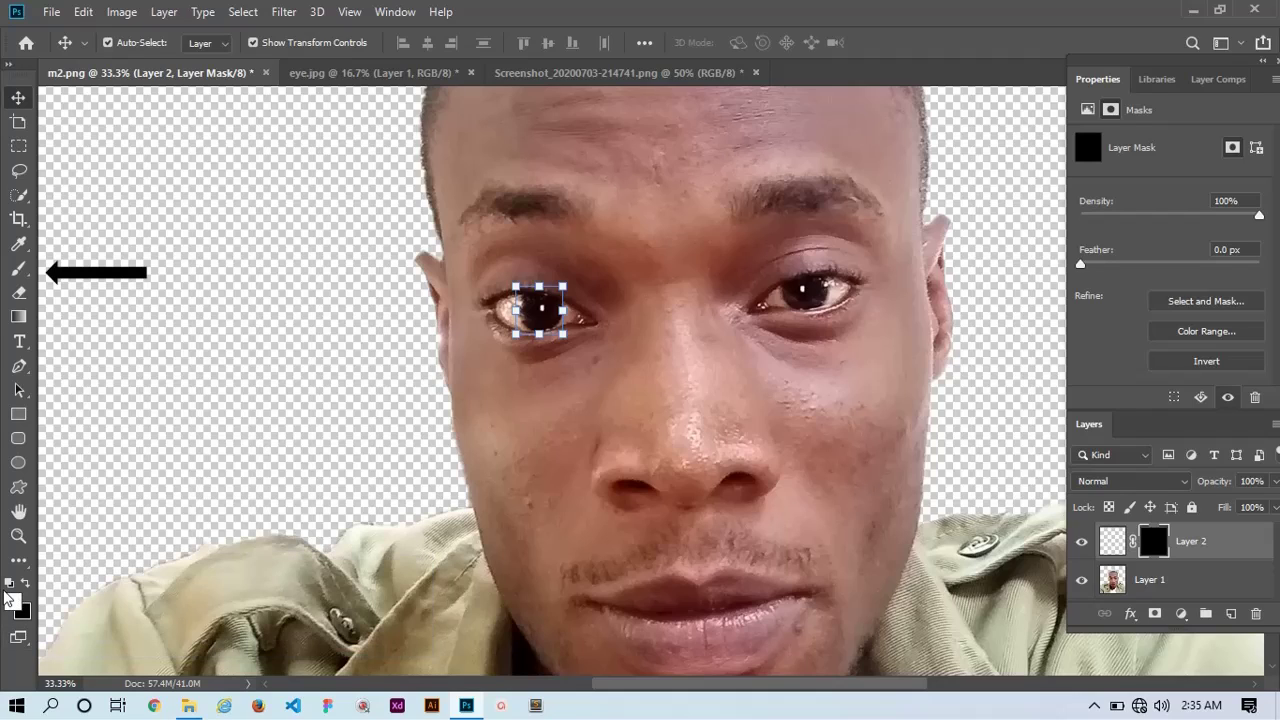
left_click(18, 268)
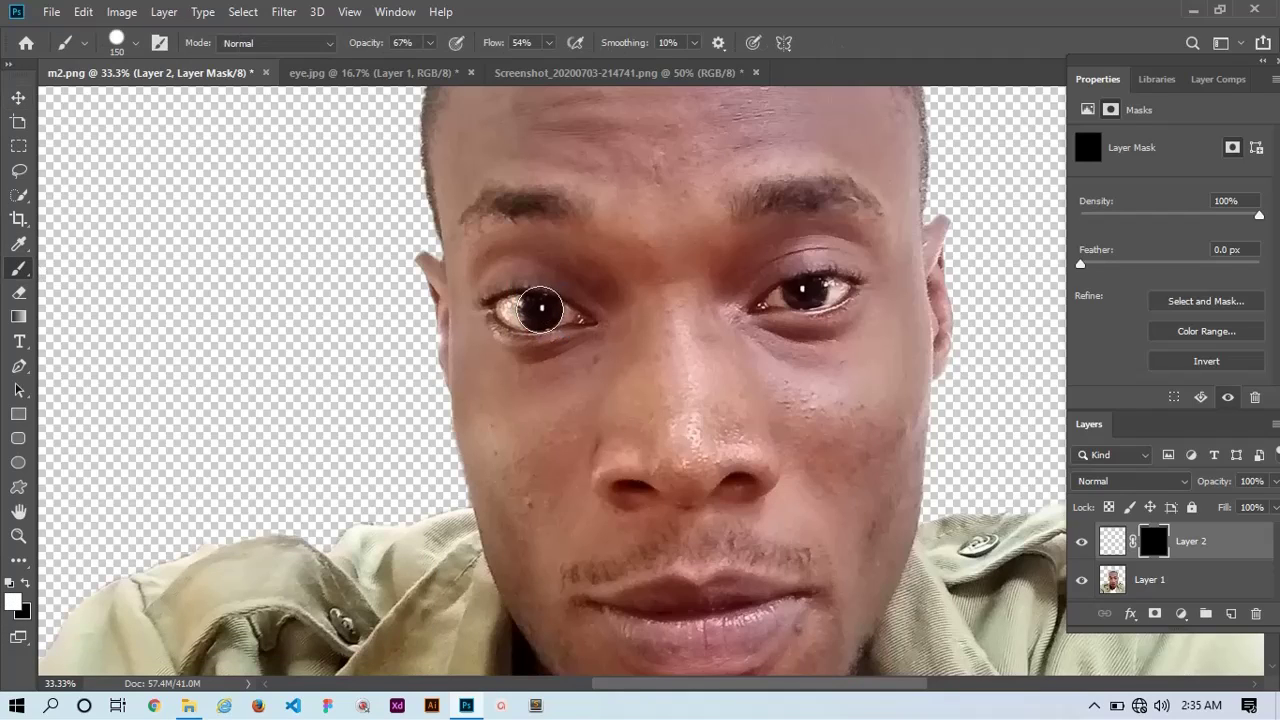
key("bracketleft")
key("bracketleft")
key("bracketleft")
key("bracketleft")
key("bracketleft")
key("bracketleft")
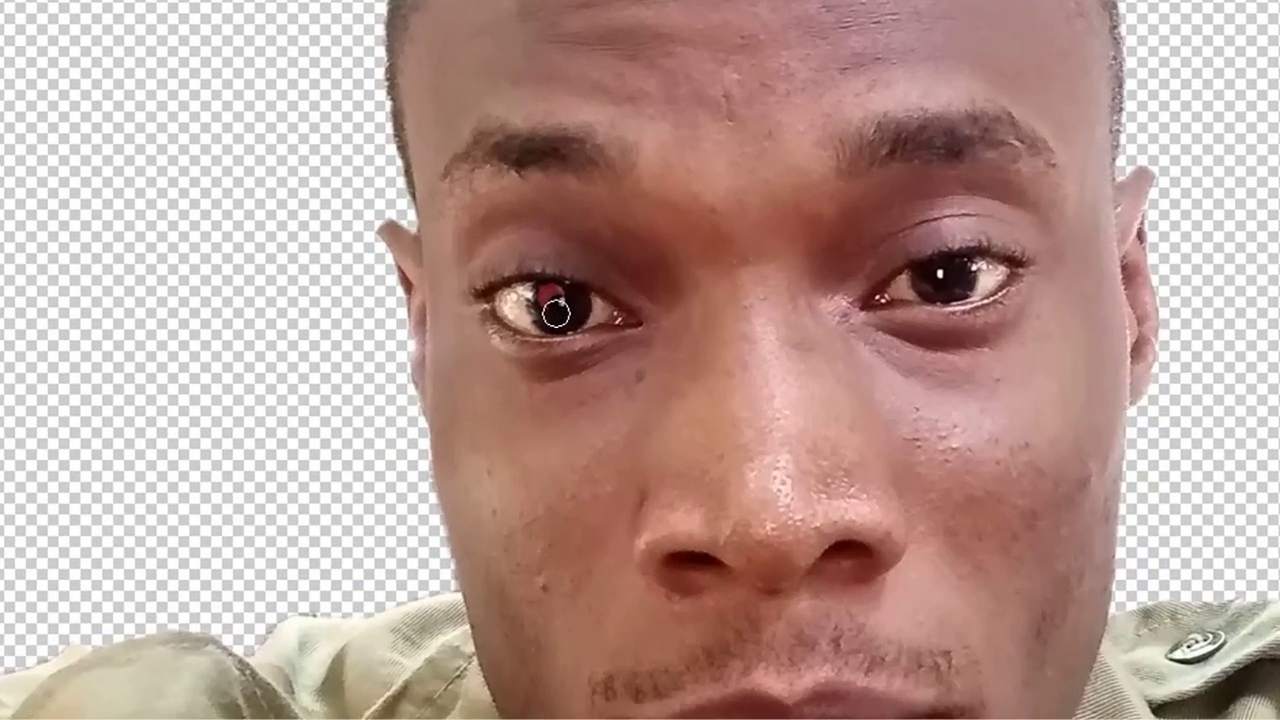
mouse_move(539, 312)
left_mouse_down()
mouse_move(569, 314)
mouse_move(545, 298)
mouse_move(548, 318)
mouse_move(561, 316)
mouse_move(545, 295)
mouse_move(556, 308)
mouse_move(566, 298)
left_mouse_up()
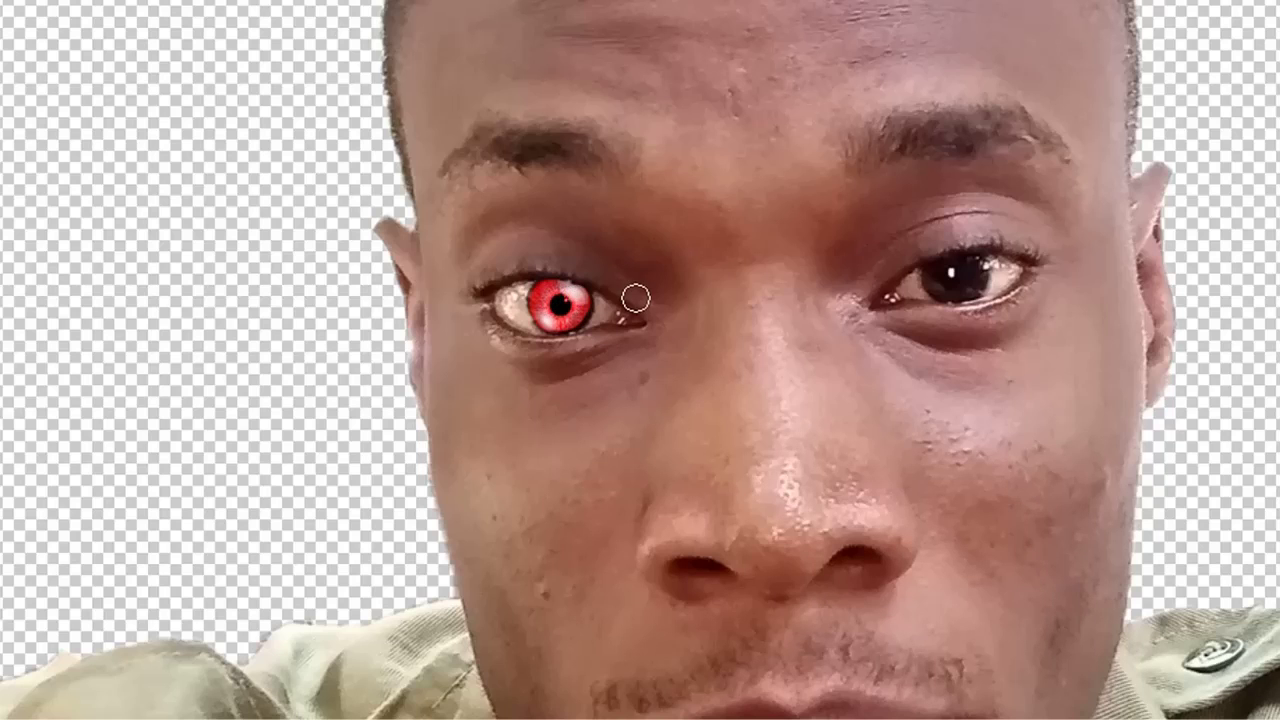
key("ctrl+minus")
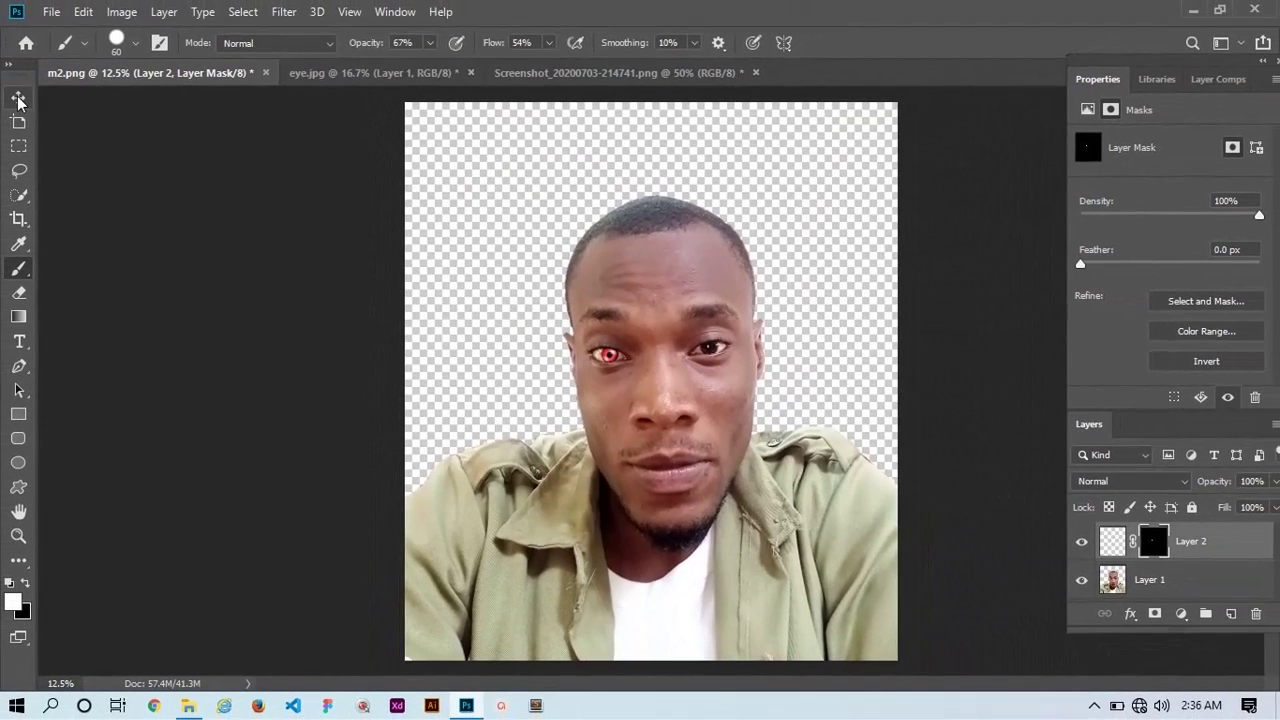
Step: Bring the half-robot face from the screenshot document into m2.png and enlarge it to about 211.63% over the man's face
left_click(18, 98)
left_click(725, 297)
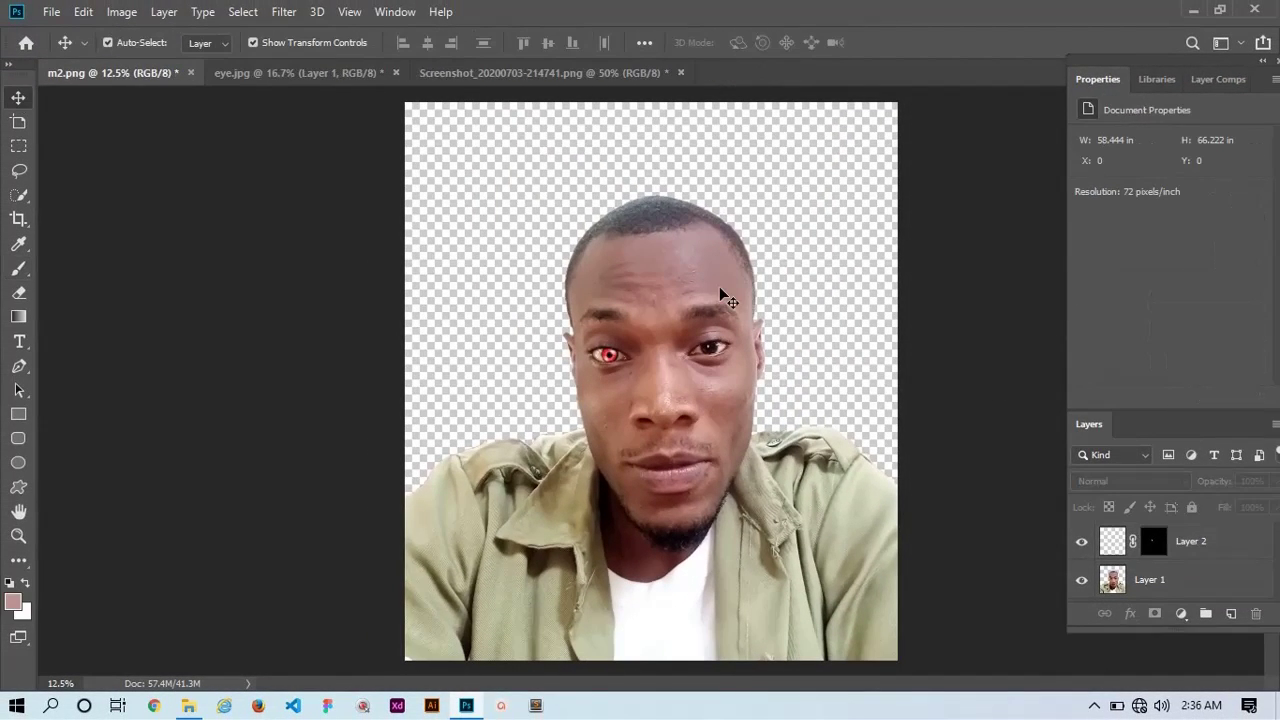
left_click(540, 72)
left_click_drag(425, 418, 697, 376)
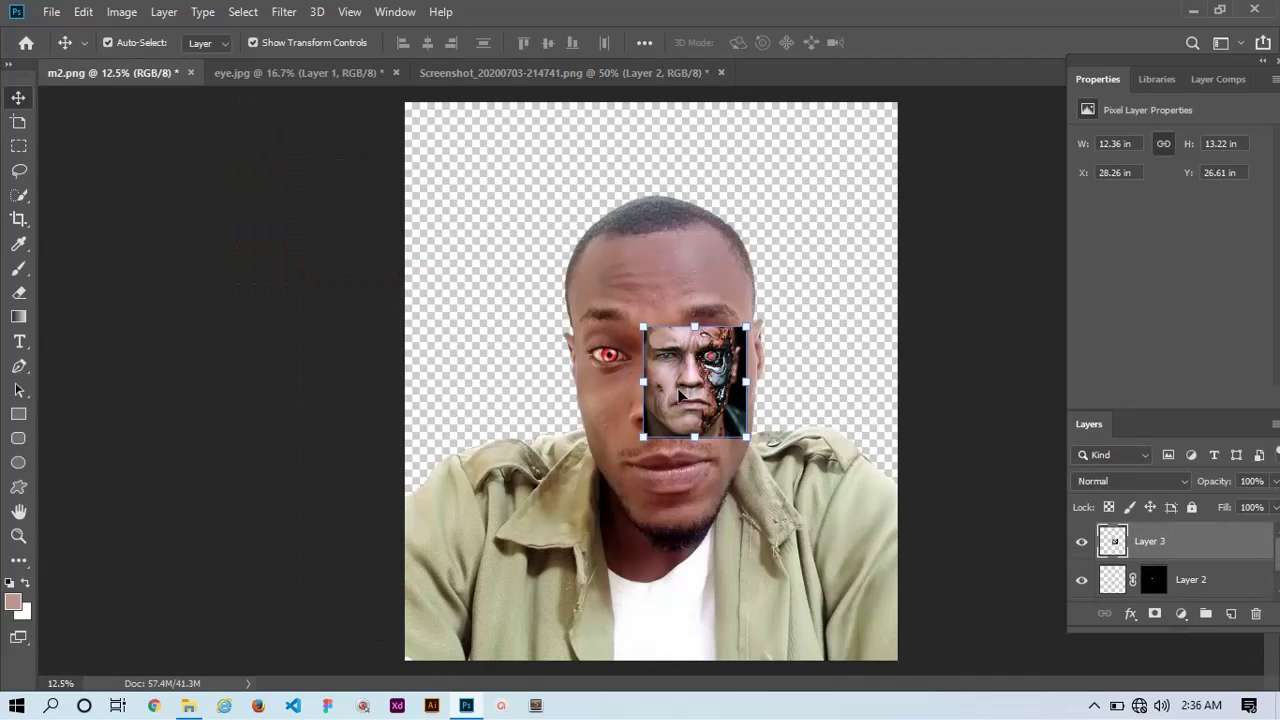
left_click_drag(693, 436, 691, 520)
left_click_drag(610, 330, 574, 285)
Step: Reduce Layer 3's opacity to 52% and resize the half-robot face to about 26.5 by 28.11 in over the man's features
left_click(1276, 481)
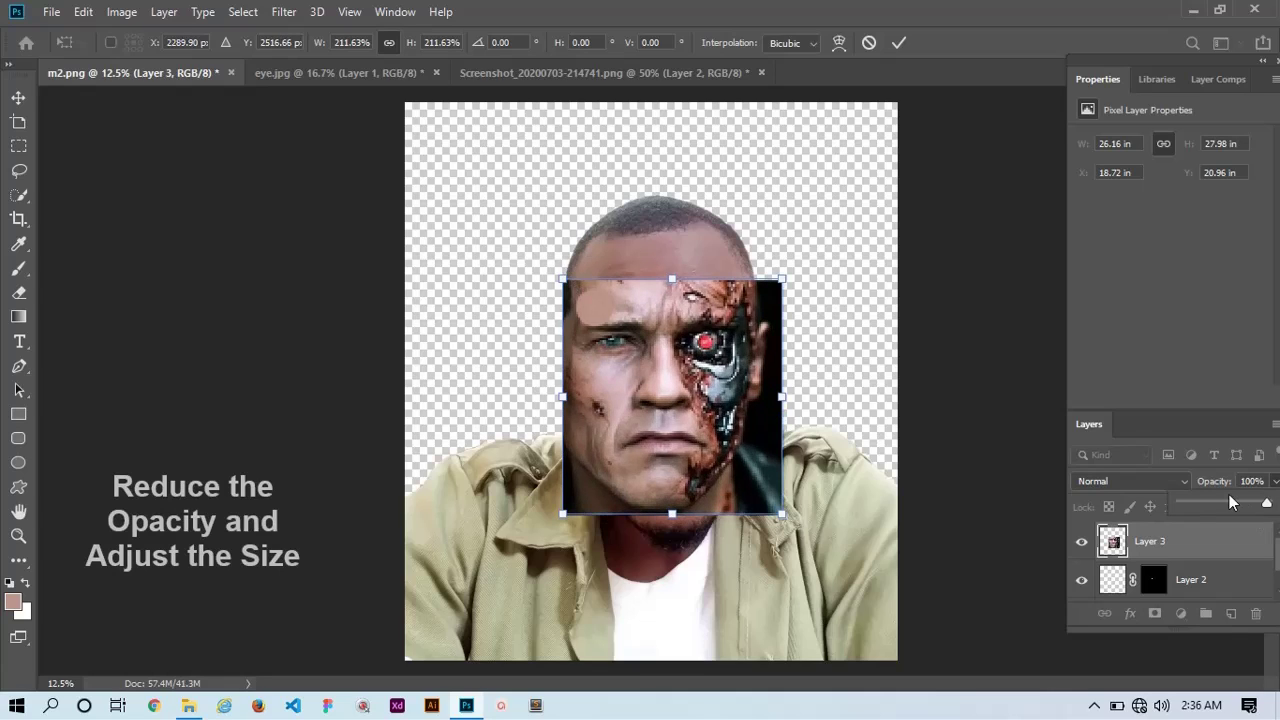
left_click_drag(1269, 502, 1227, 503)
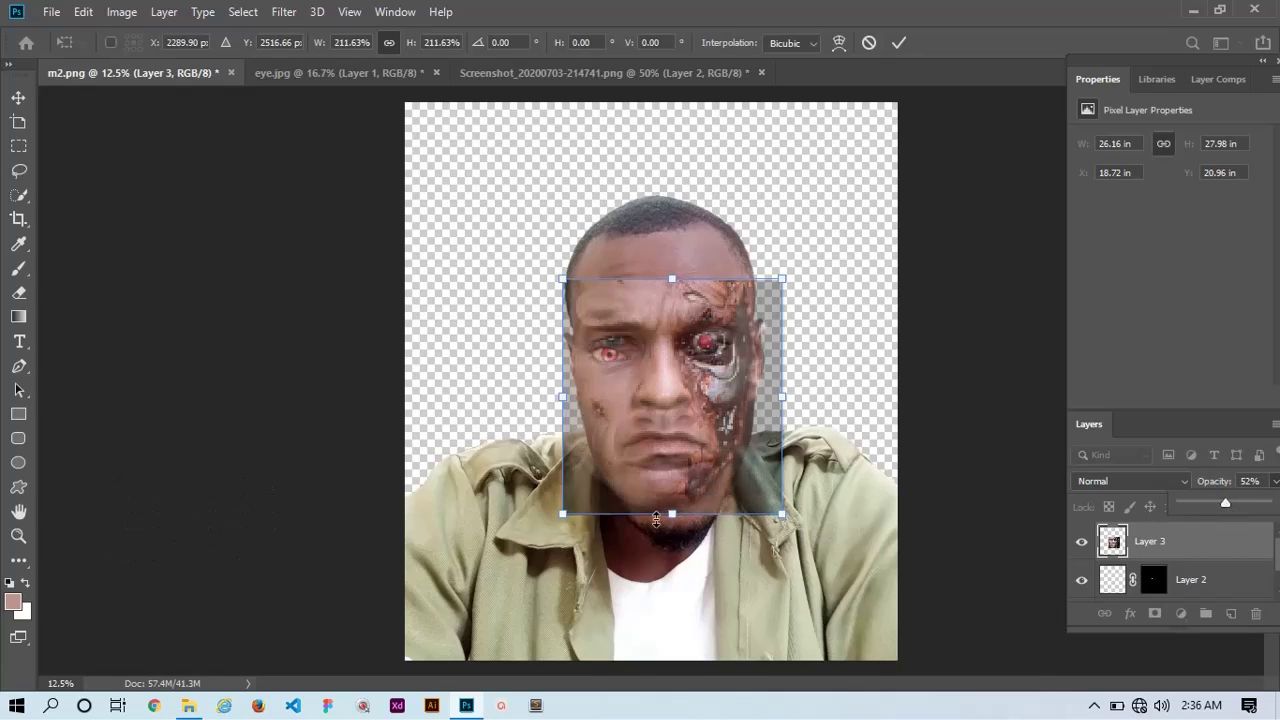
left_click(562, 397)
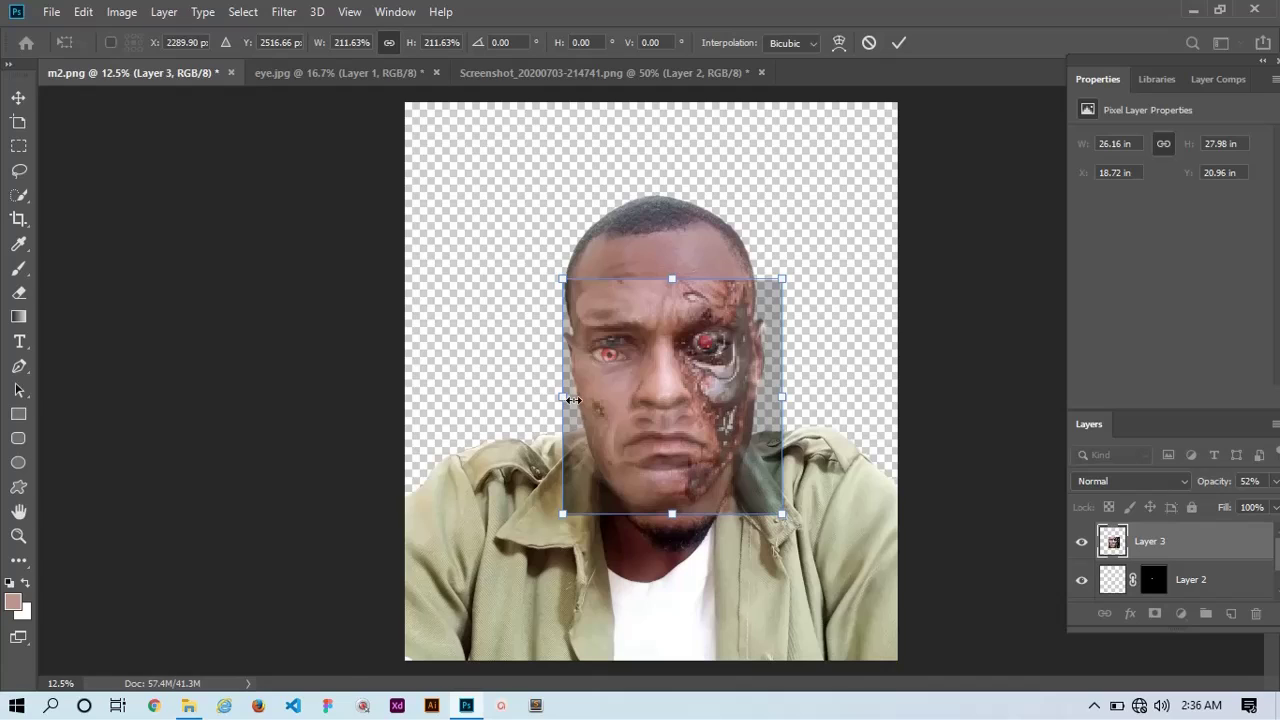
left_click_drag(573, 400, 584, 401)
left_click_drag(780, 399, 784, 374)
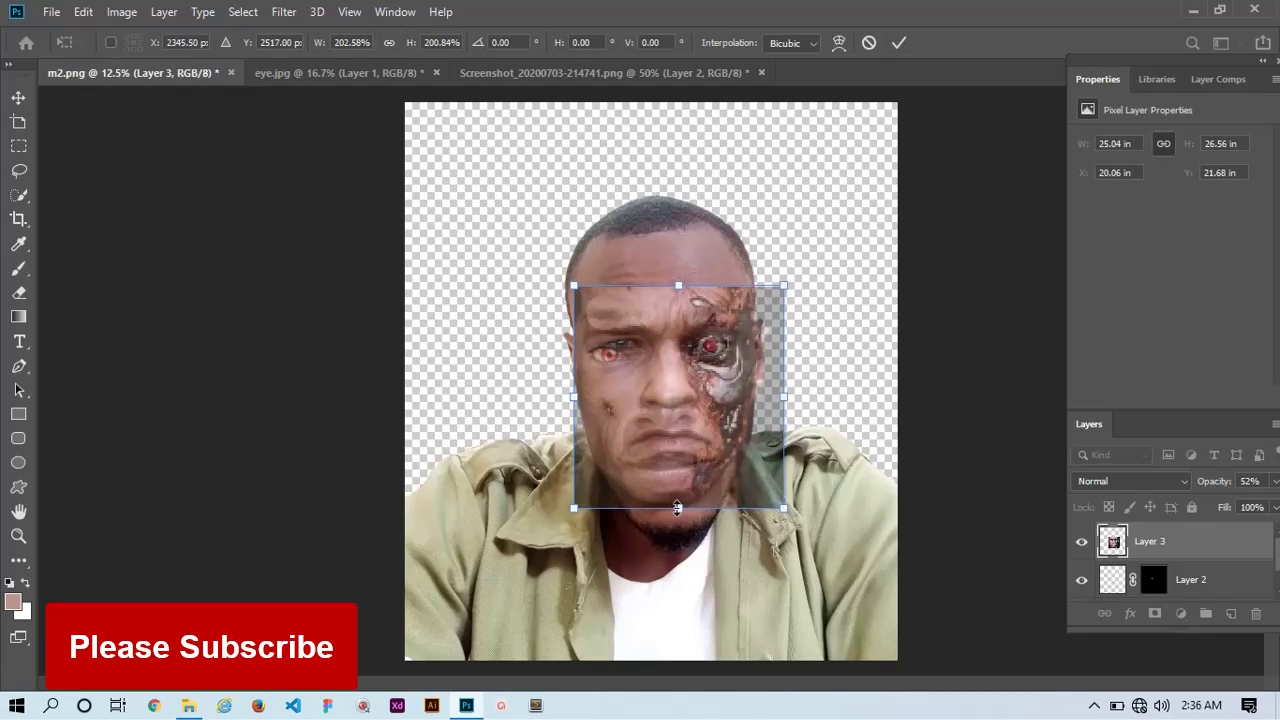
left_click_drag(679, 510, 682, 541)
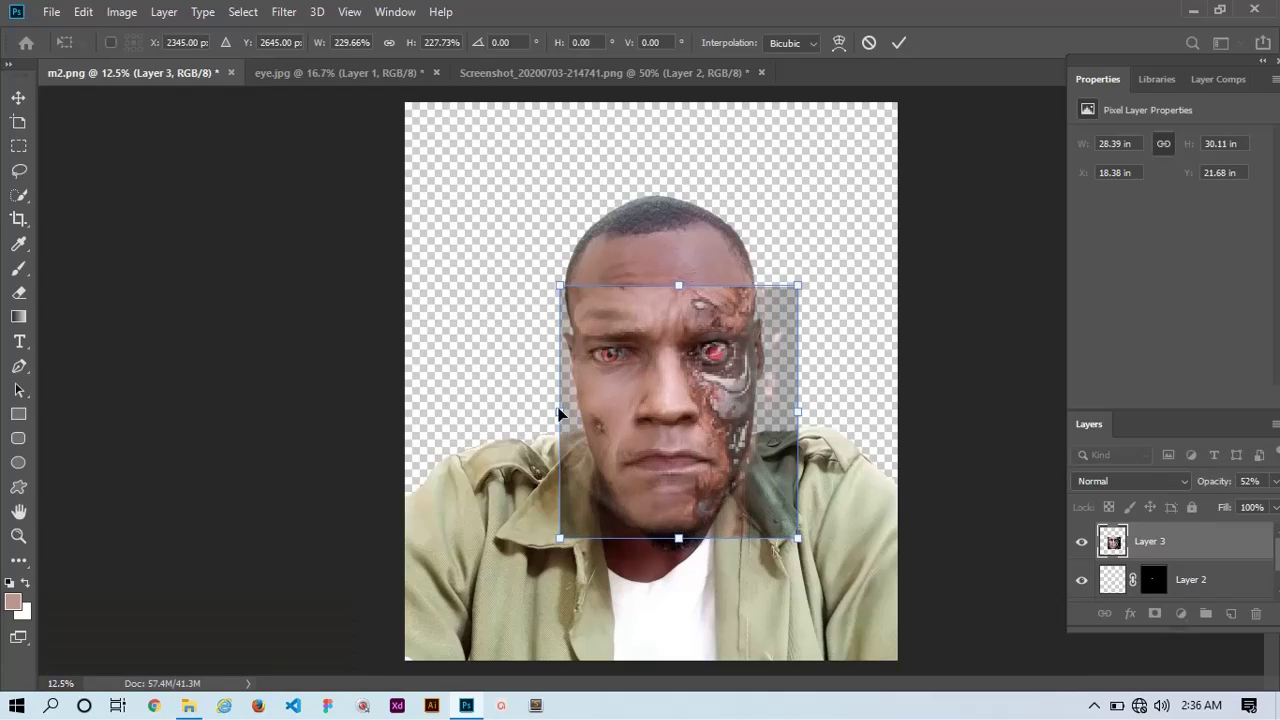
left_click_drag(569, 408, 576, 368)
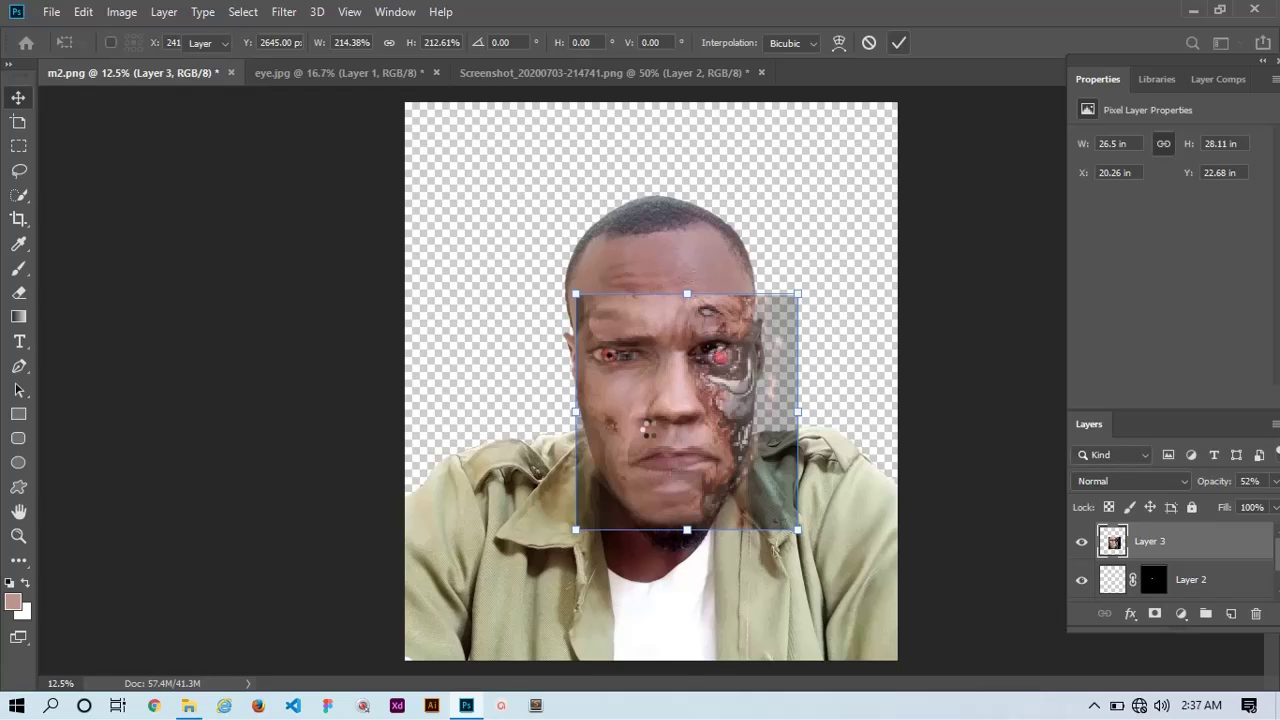
key("Return")
Step: Narrow, reposition and lengthen the half-robot face to about 23.72 by 29.78 in so its eyes and mouth match the man's
left_click_drag(784, 406, 776, 397)
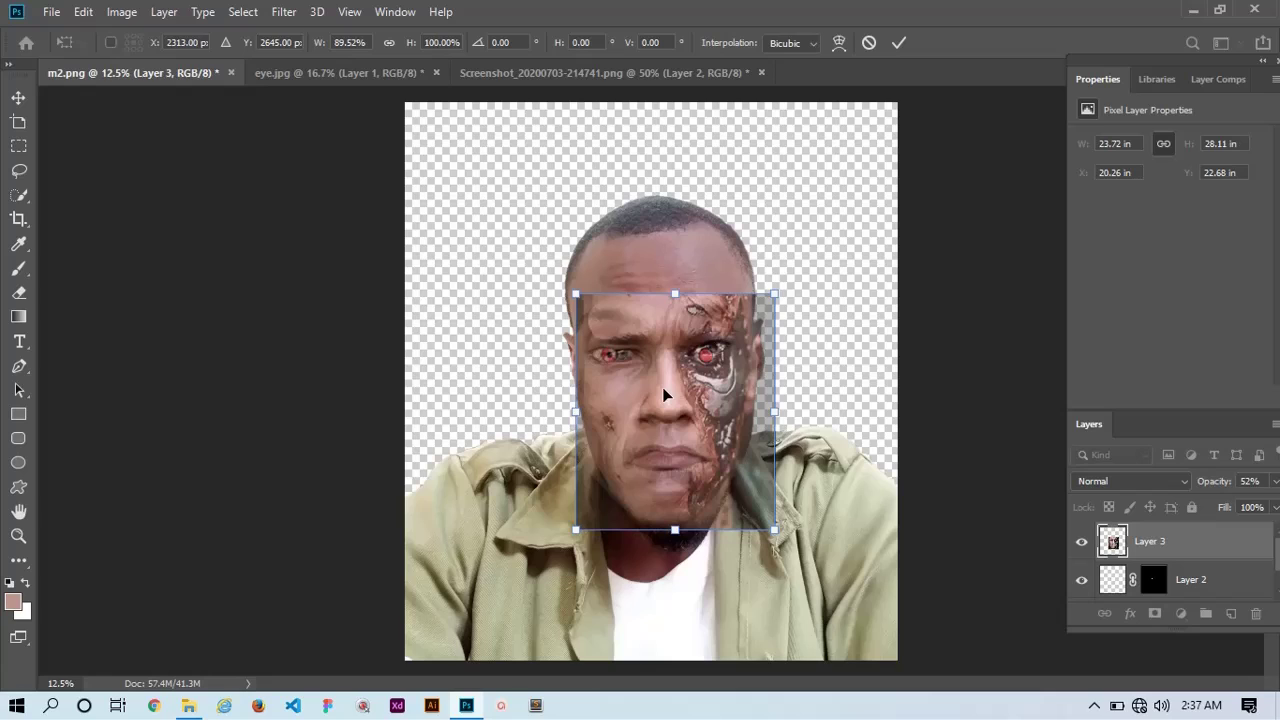
left_click_drag(665, 395, 672, 400)
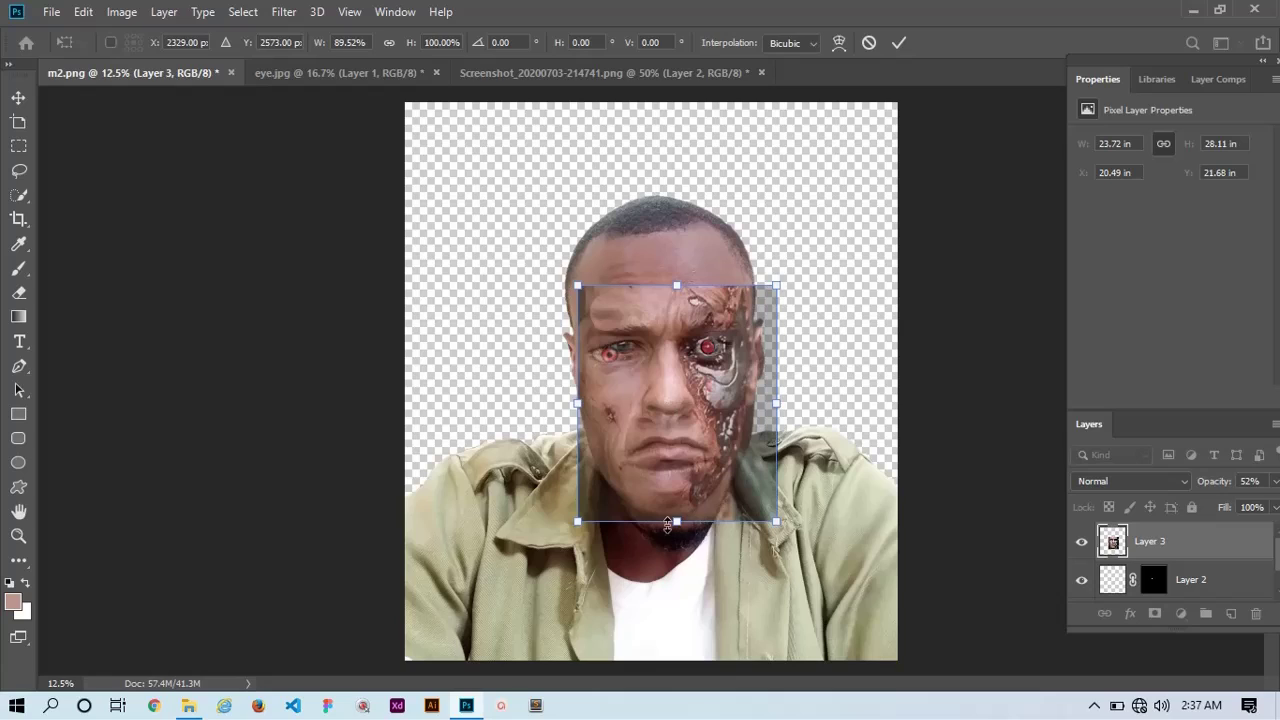
left_click_drag(676, 521, 676, 535)
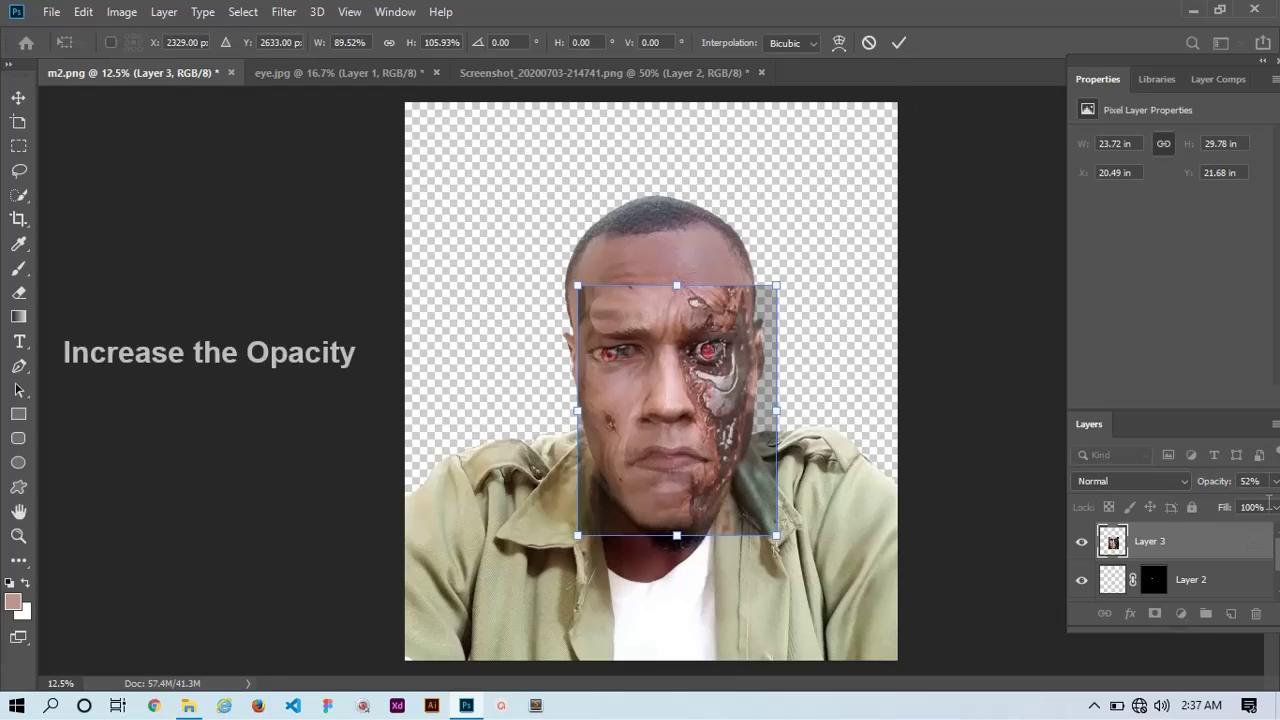
Step: Restore Layer 3's opacity to 100% and apply the transform
left_click(1275, 481)
left_click_drag(1227, 505, 1267, 503)
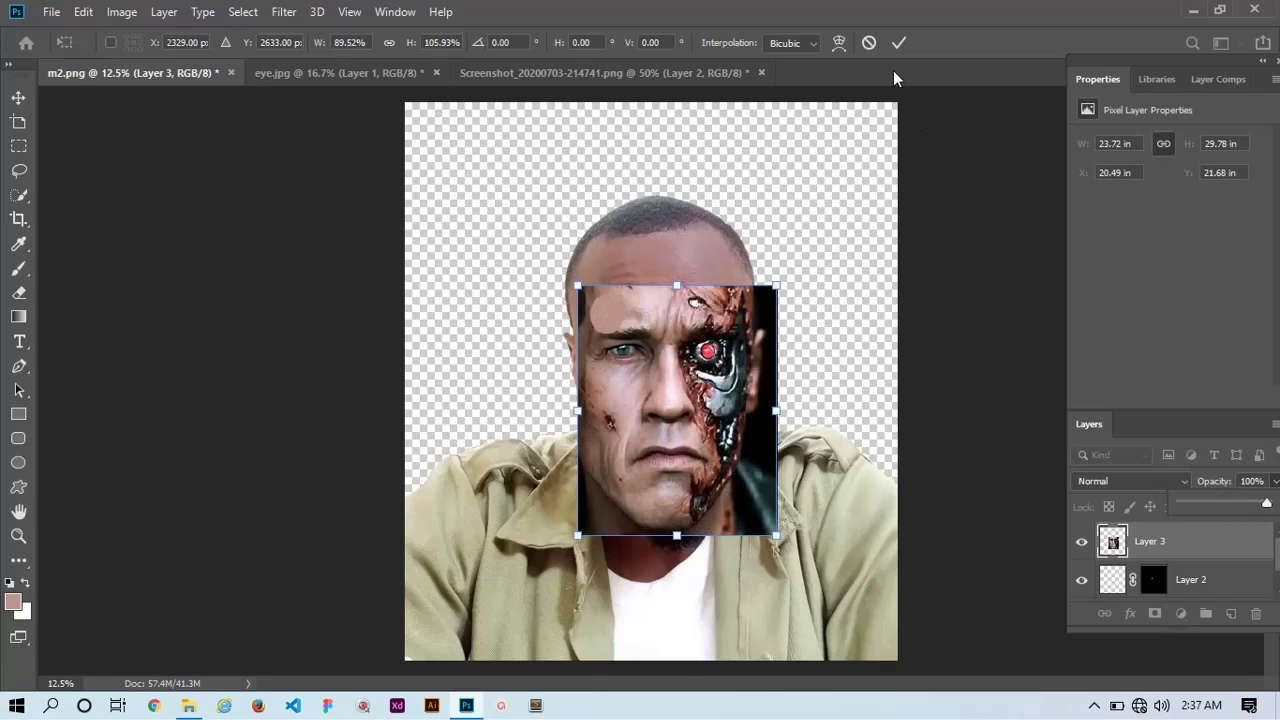
left_click(898, 43)
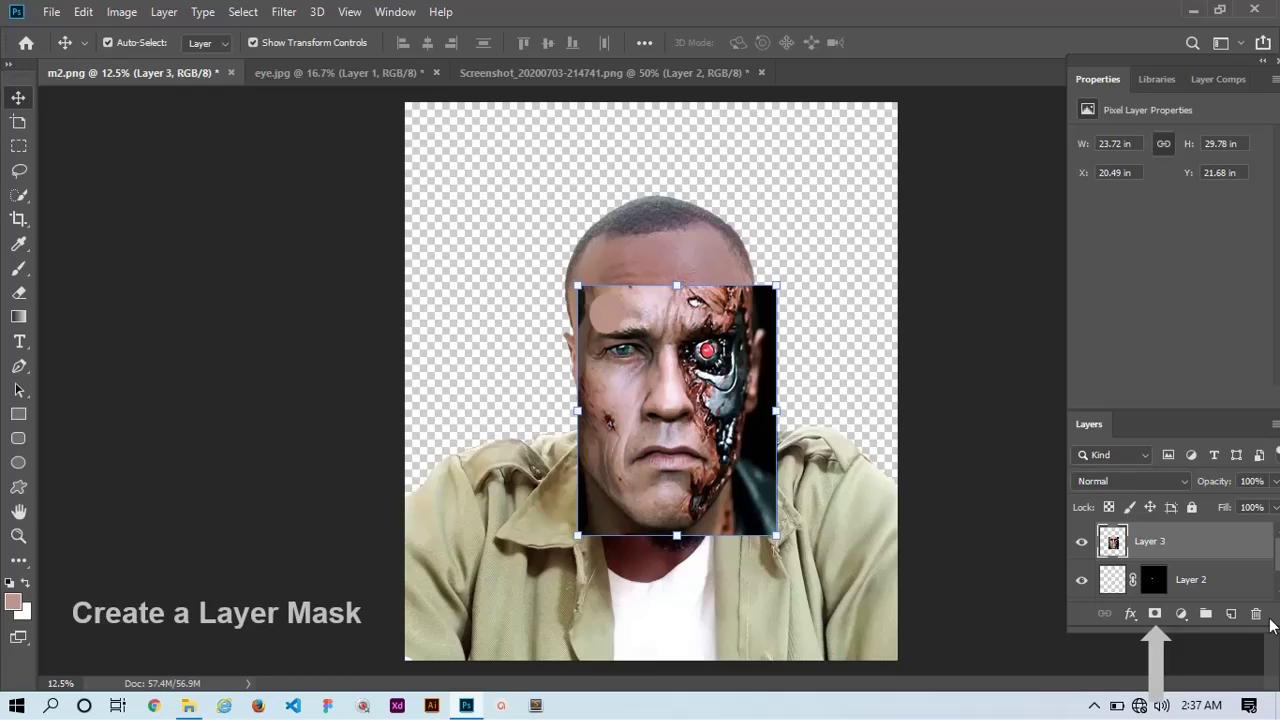
Step: Add a layer mask to Layer 3 and invert the mask to black
left_click(1154, 613)
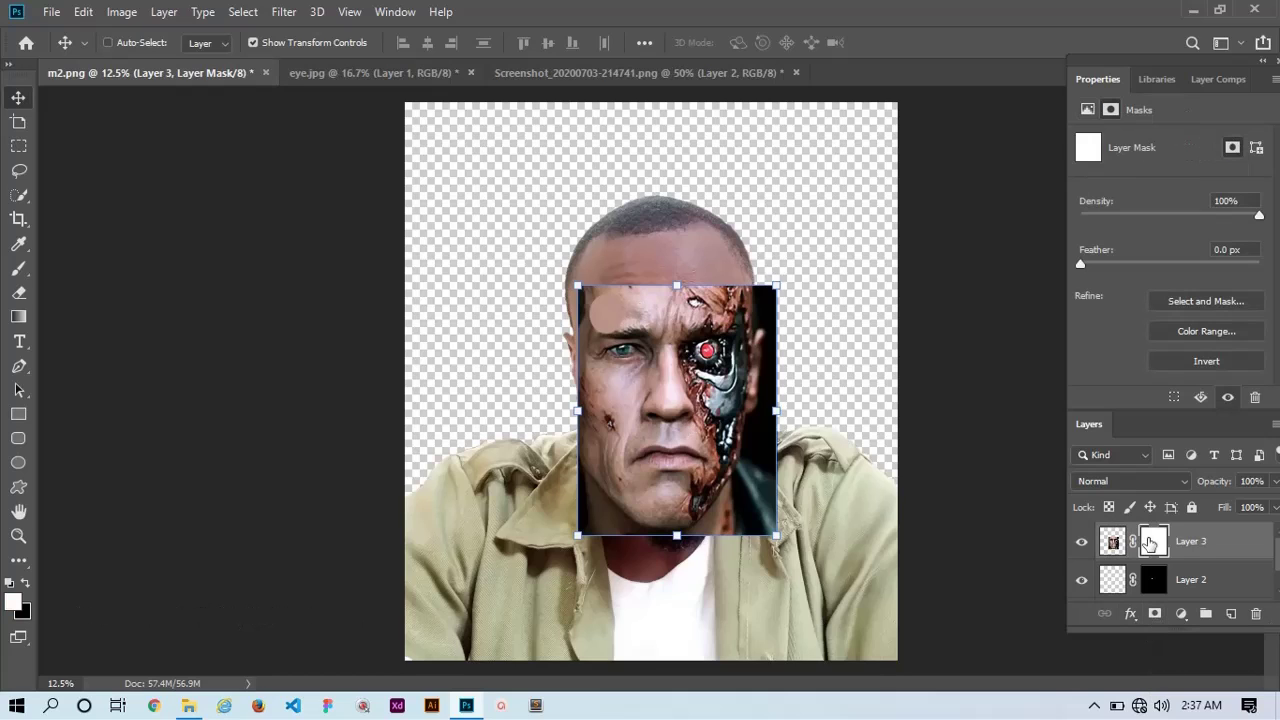
key("ctrl+i")
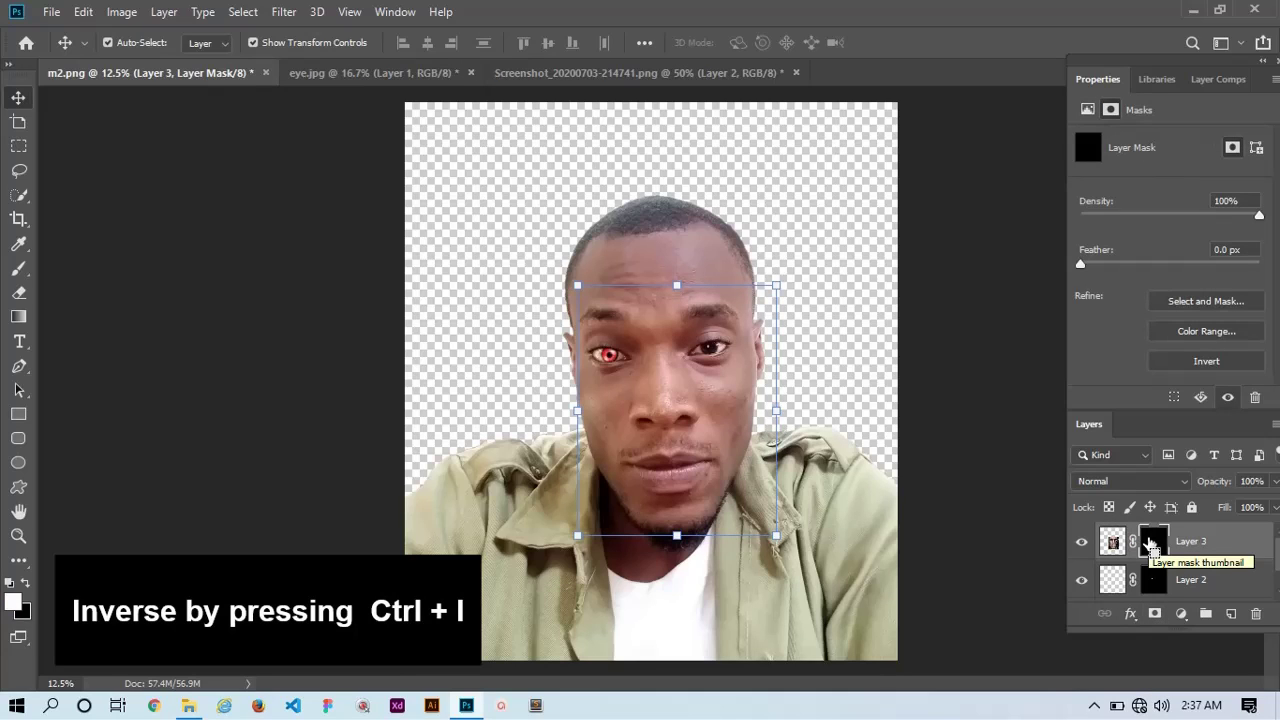
Step: Paint white on Layer 3's mask with a 200 px brush to reveal the robot face from the eyebrow over the eye and cheek to the jaw
left_click(18, 268)
key("bracketleft")
key("bracketleft")
key("bracketleft")
key("bracketleft")
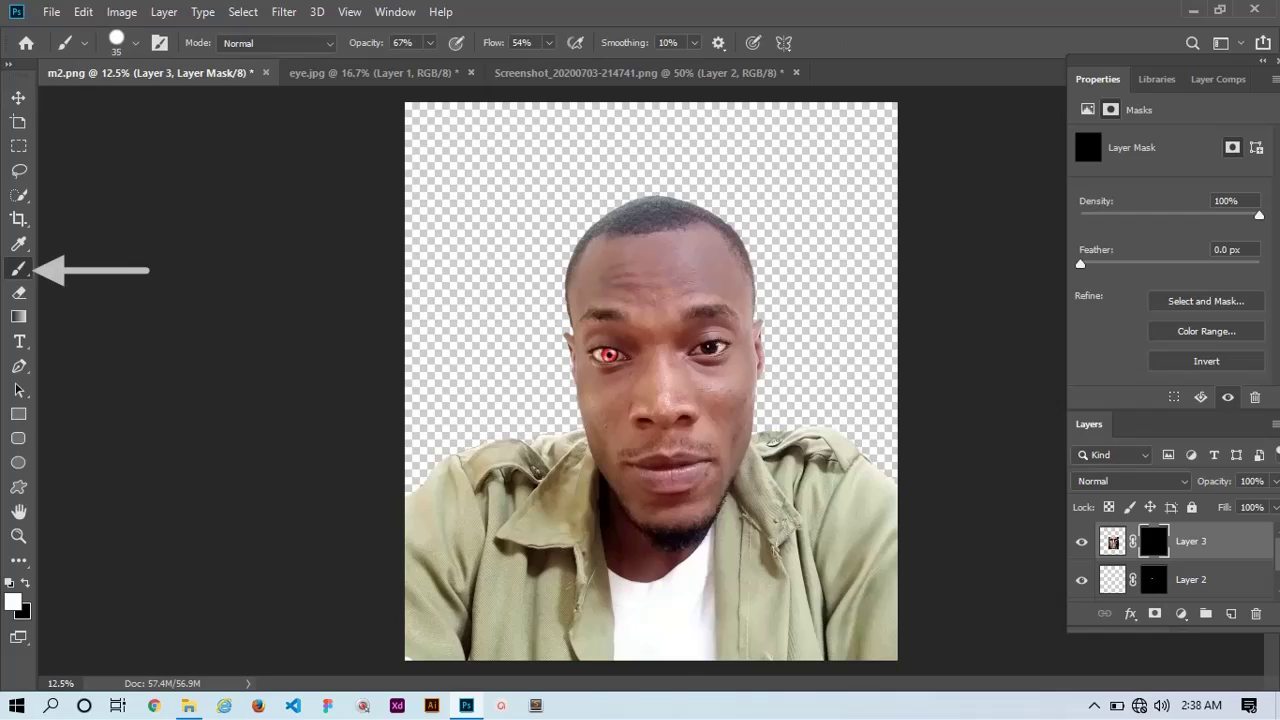
key("bracketright")
key("bracketright")
key("bracketright")
key("bracketright")
key("bracketright")
key("bracketright")
key("bracketright")
key("bracketright")
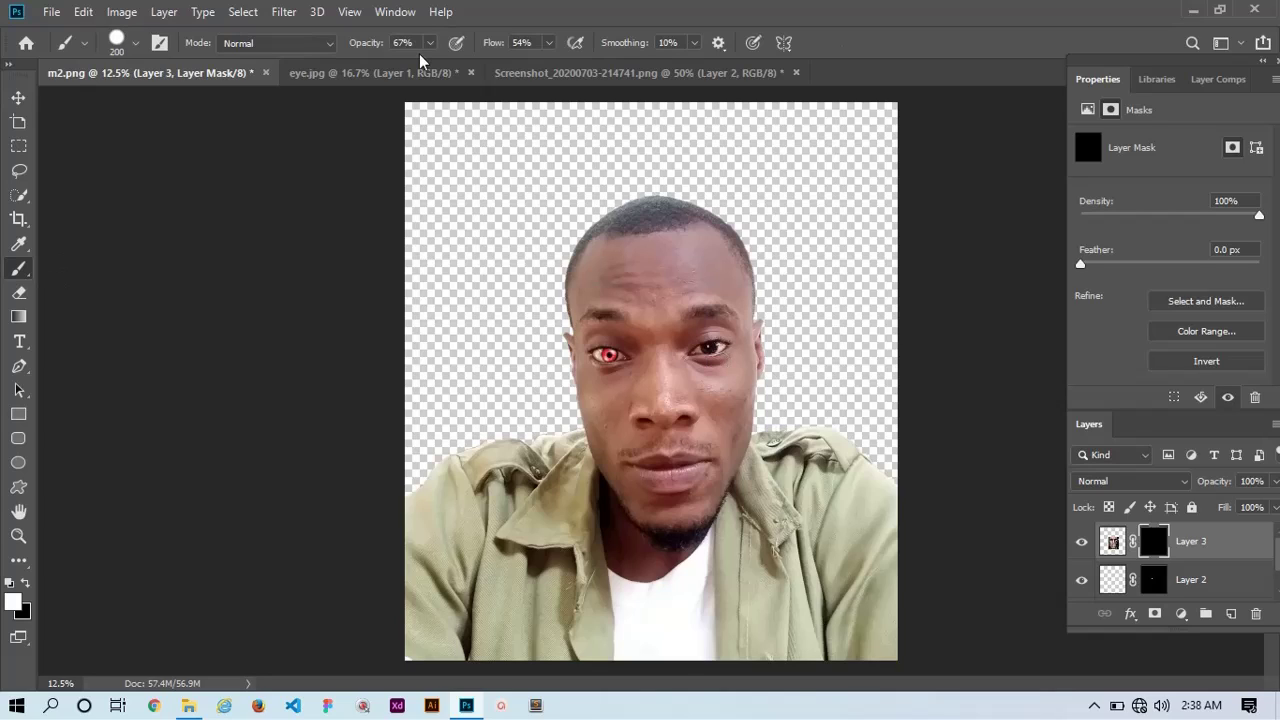
mouse_move(720, 398)
left_mouse_down()
mouse_move(724, 466)
mouse_move(698, 512)
mouse_move(733, 454)
mouse_move(738, 397)
mouse_move(735, 440)
mouse_move(699, 374)
mouse_move(704, 344)
mouse_move(726, 363)
mouse_move(706, 387)
mouse_move(711, 419)
mouse_move(695, 308)
mouse_move(707, 297)
mouse_move(692, 297)
mouse_move(718, 306)
mouse_move(737, 407)
mouse_move(725, 402)
mouse_move(716, 298)
mouse_move(738, 328)
mouse_move(736, 392)
left_mouse_up()
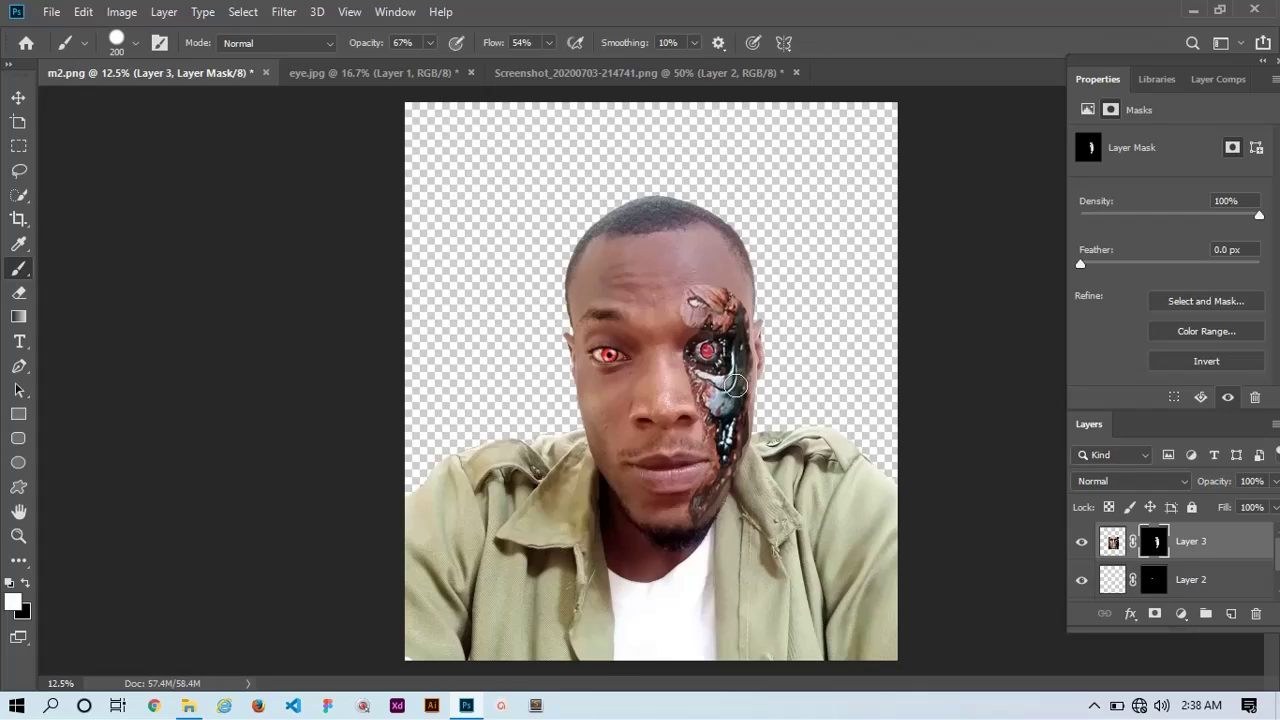
Step: Reveal a small robot wound on the opposite cheek, extend the revealed area around the robot eye's brow, and reset the colours to black and white
left_click(609, 424)
left_click_drag(667, 315, 737, 292)
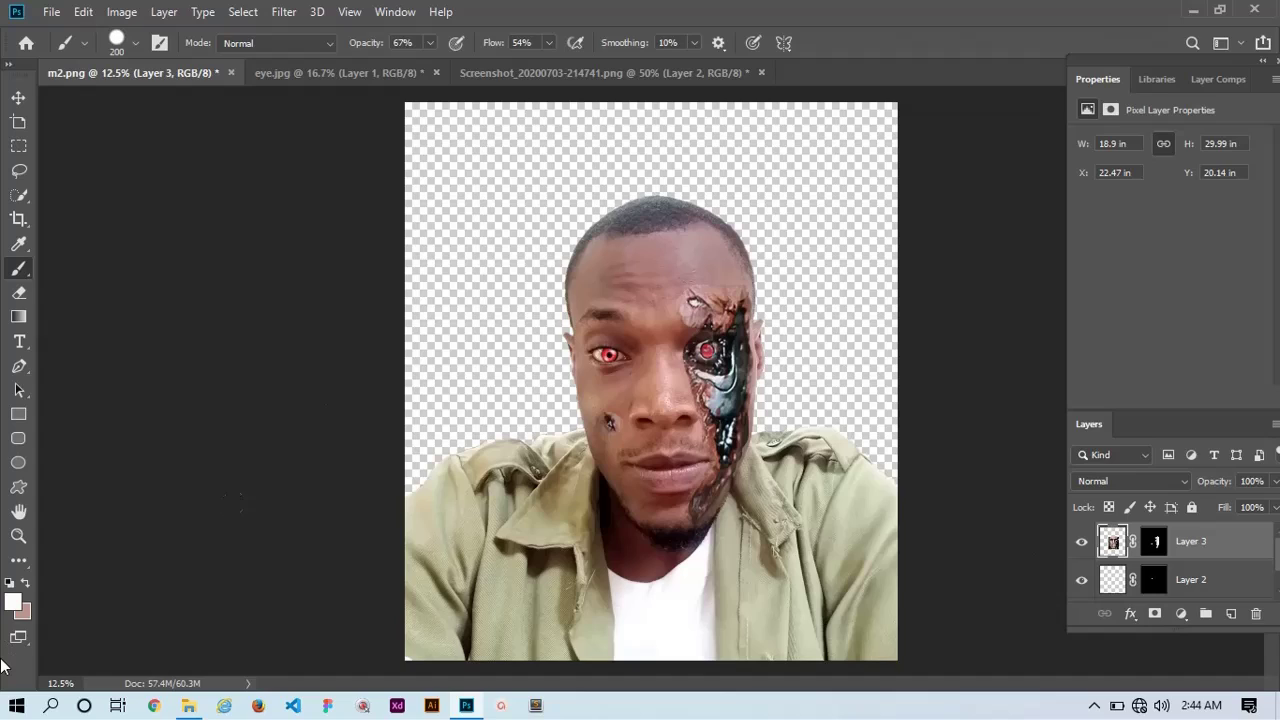
key("d")
key("x")
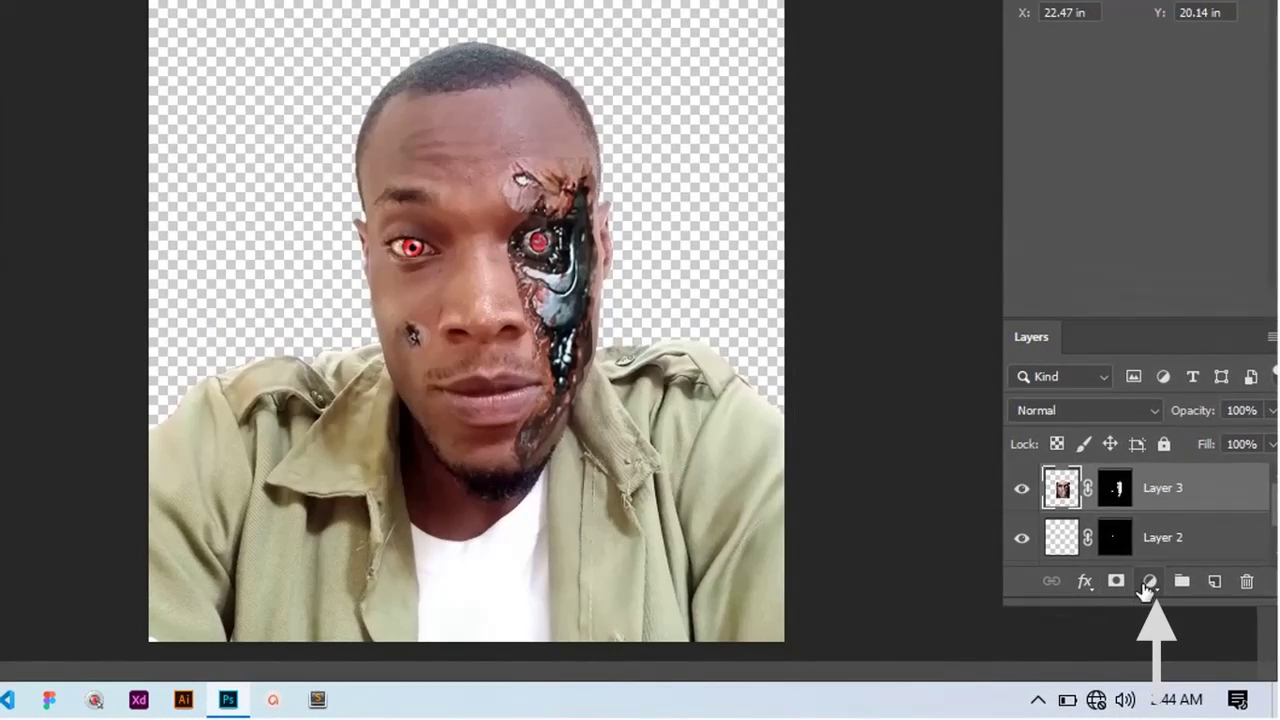
Step: Add a Curves adjustment layer and darken the image by lowering the midtones and placing a highlight point at input 203, output 181
left_click(1182, 614)
left_click(1164, 277)
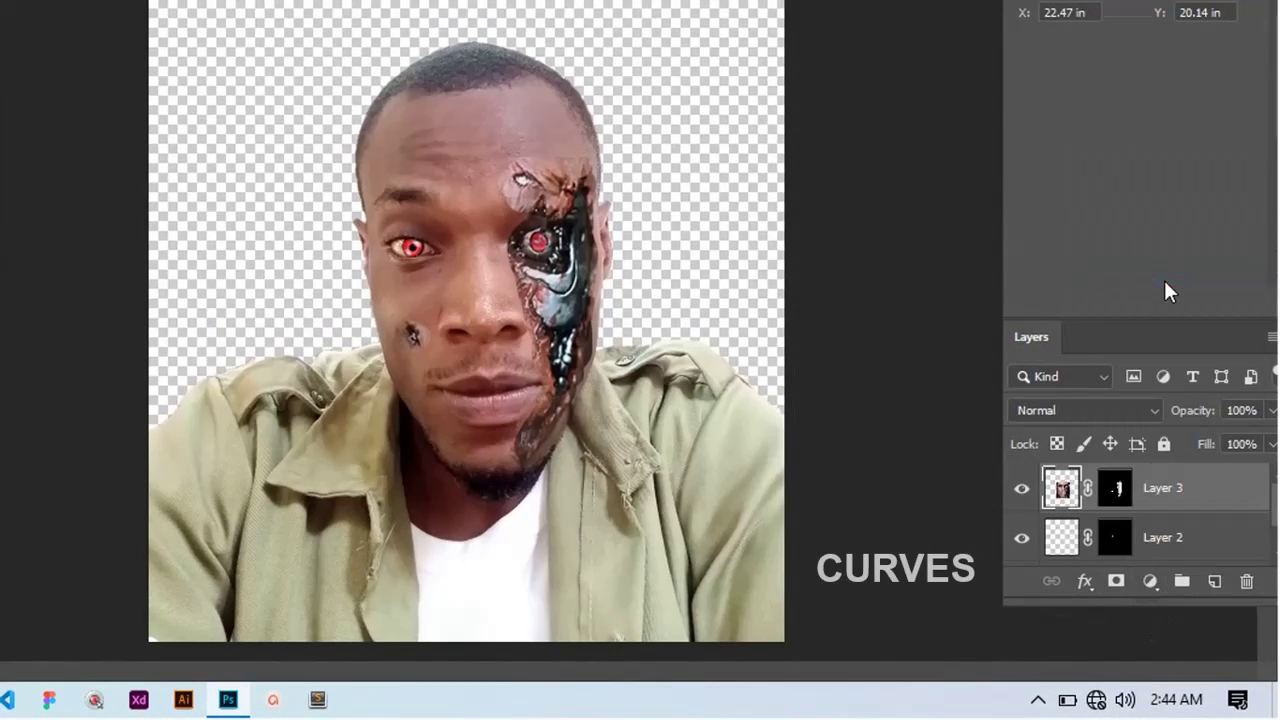
mouse_move(1153, 117)
left_mouse_down()
mouse_move(1163, 111)
mouse_move(1176, 142)
mouse_move(1140, 115)
left_mouse_up()
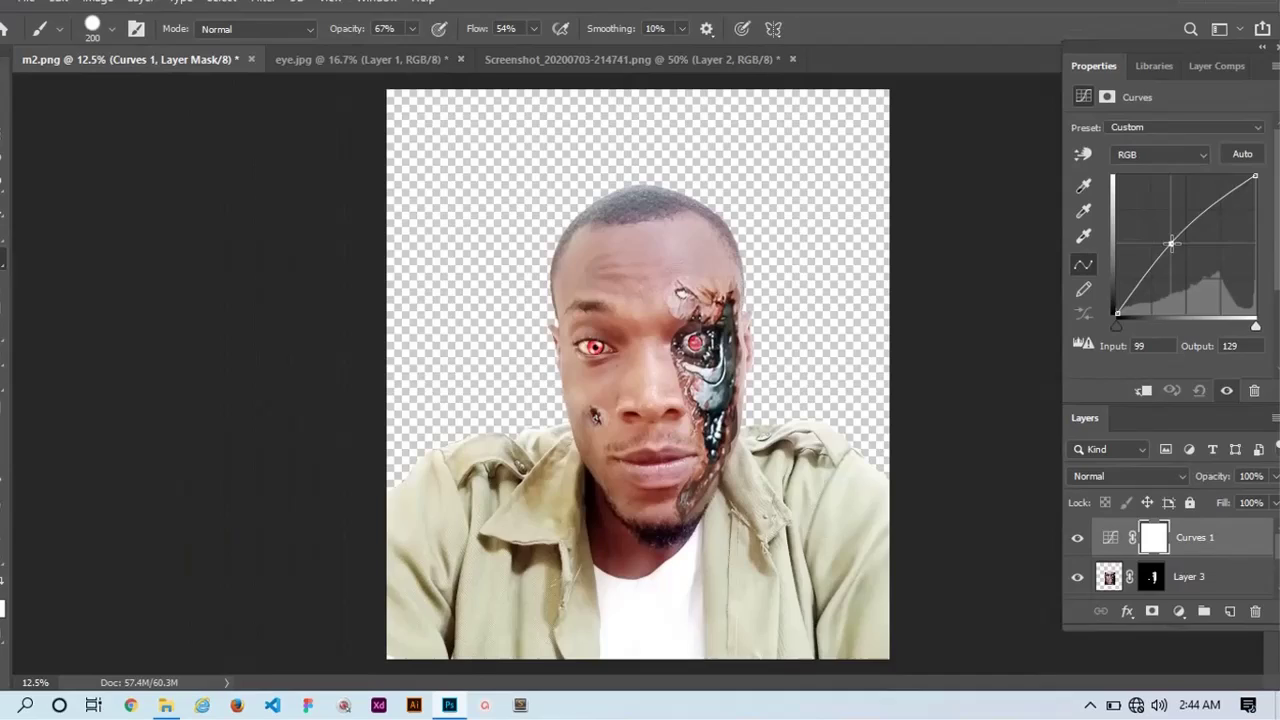
left_click_drag(1171, 243, 1182, 281)
left_click_drag(1230, 221, 1229, 226)
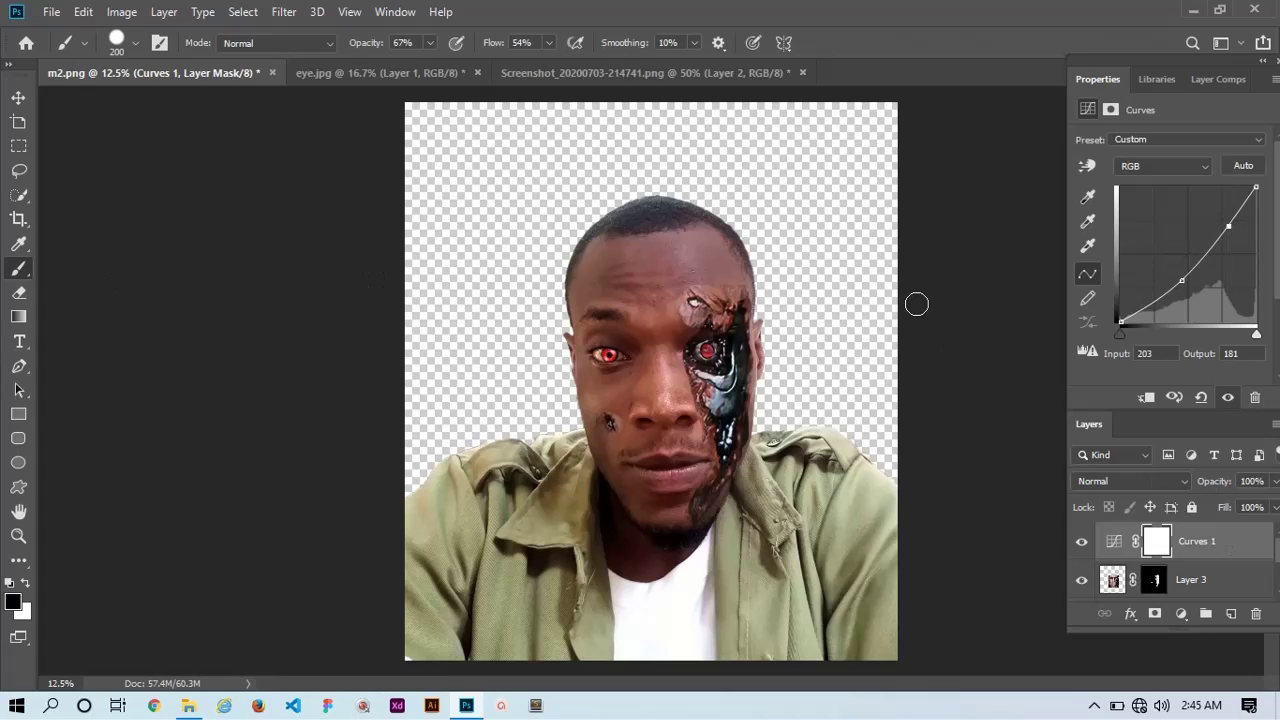
Step: Select all layers from Curves 1 down to the bottom one and merge them into a single layer
left_click(18, 97)
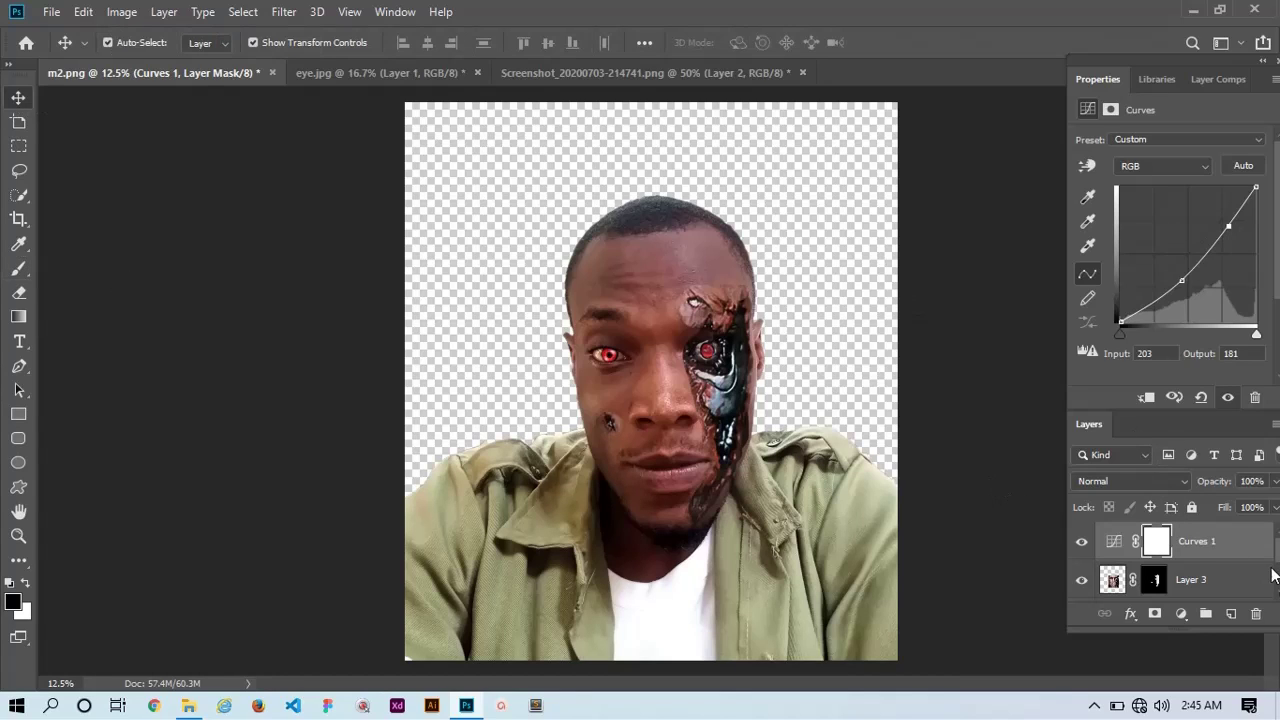
scroll(1272, 576, "down", 2)
left_click(1214, 590)
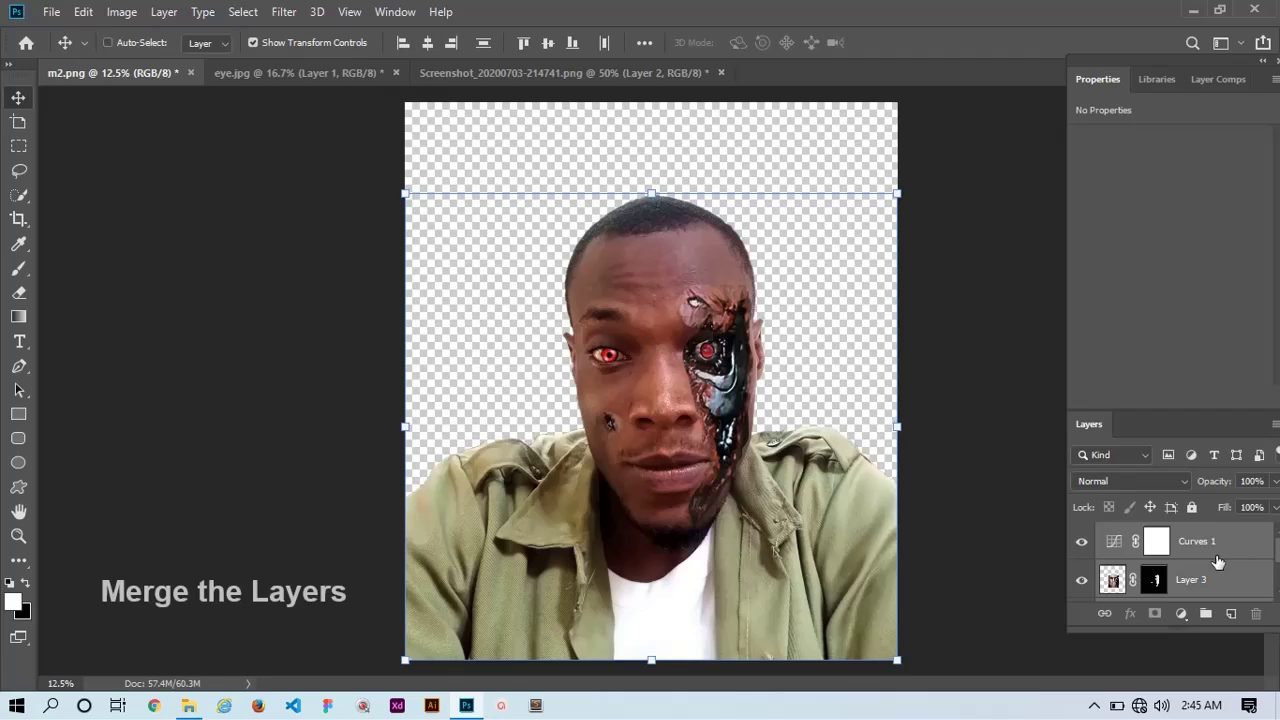
key("ctrl+g")
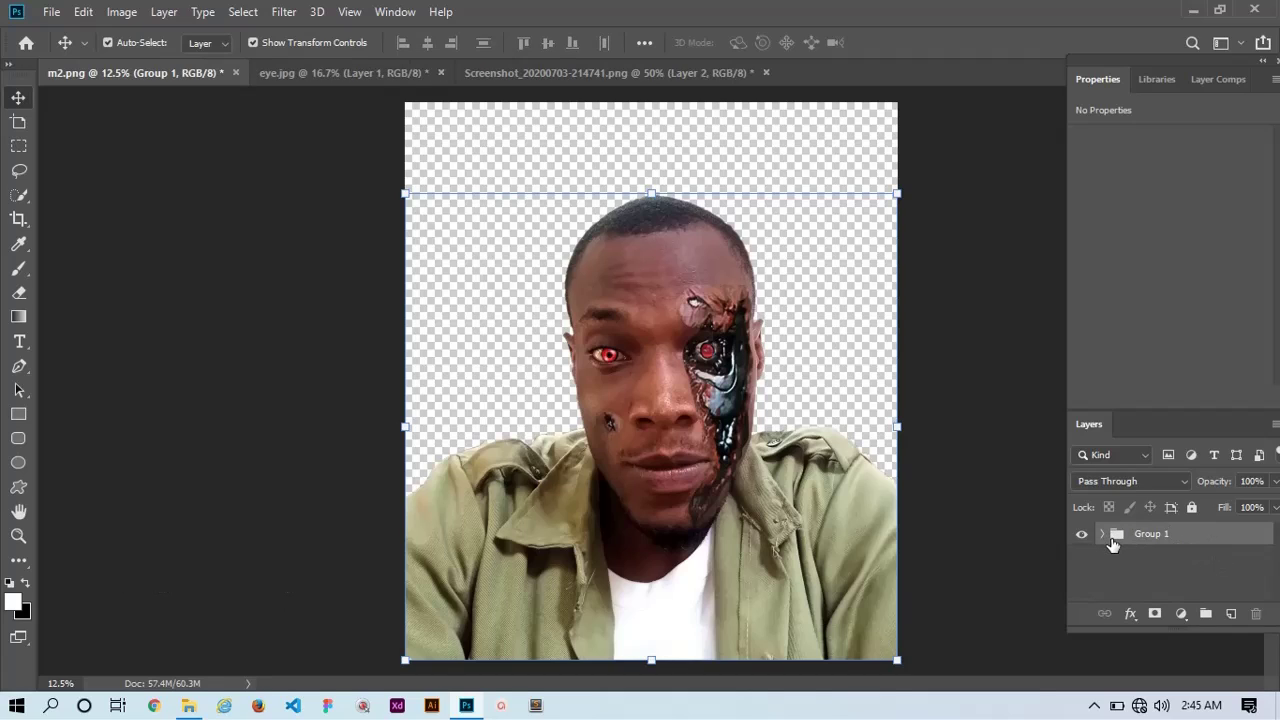
key("ctrl+z")
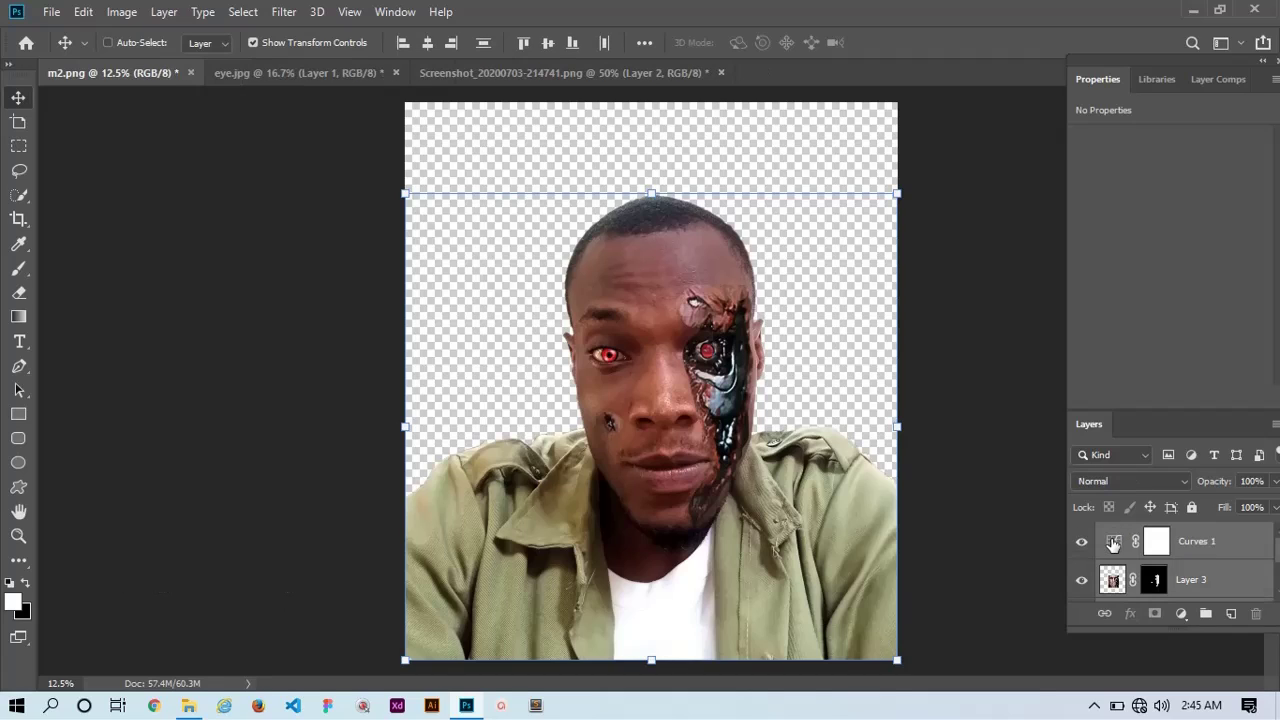
right_click(1221, 579)
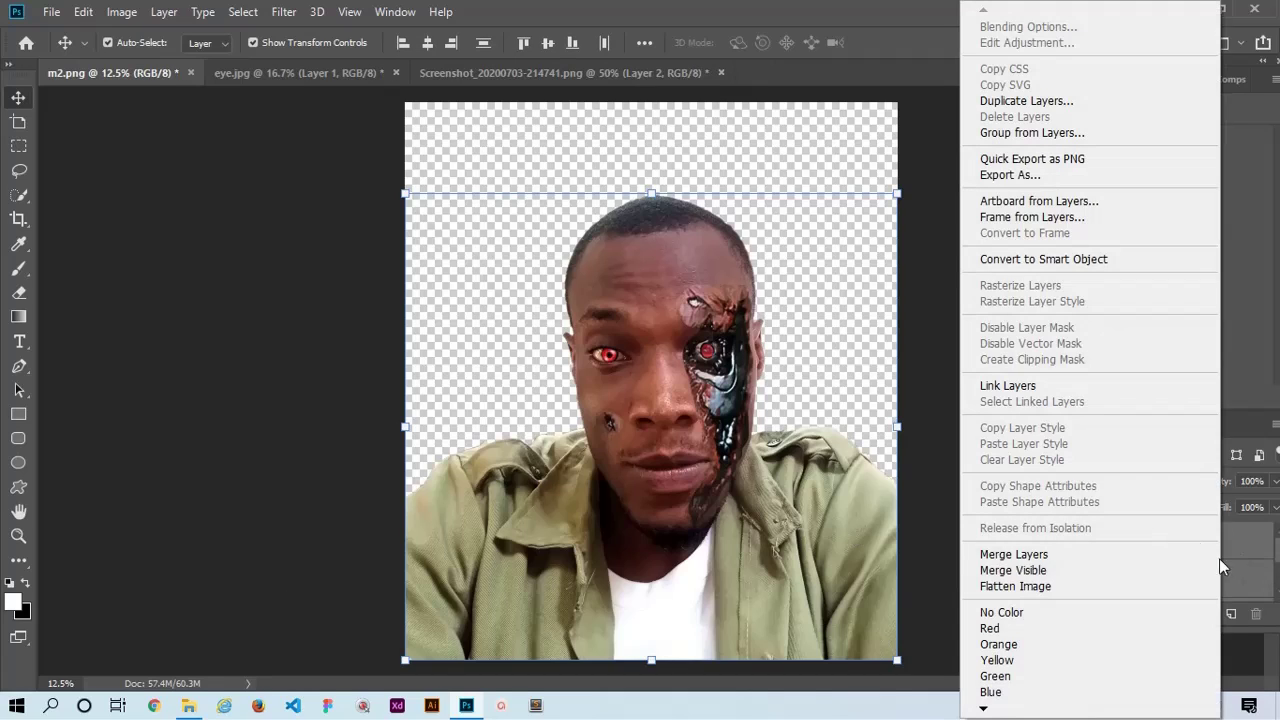
left_click(1012, 556)
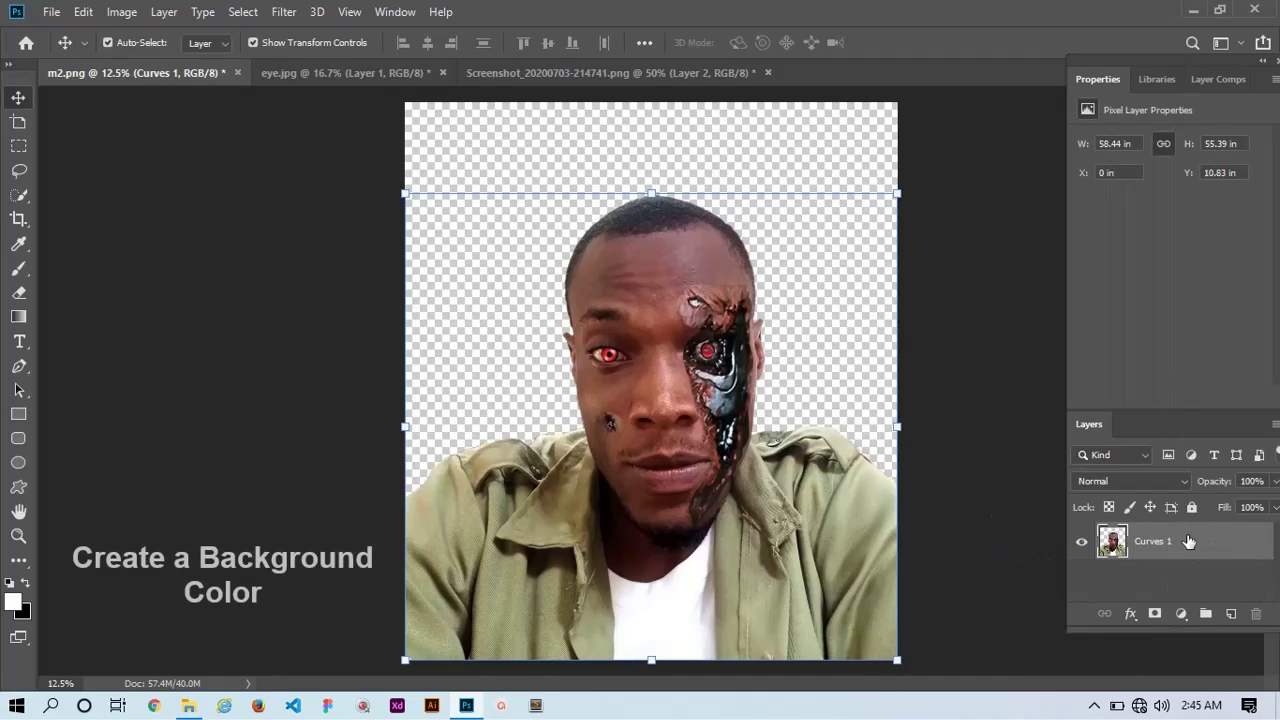
Step: Add a Solid Color fill layer in a muted grey-blue and place it beneath the merged portrait layer as the background
left_click(1182, 615)
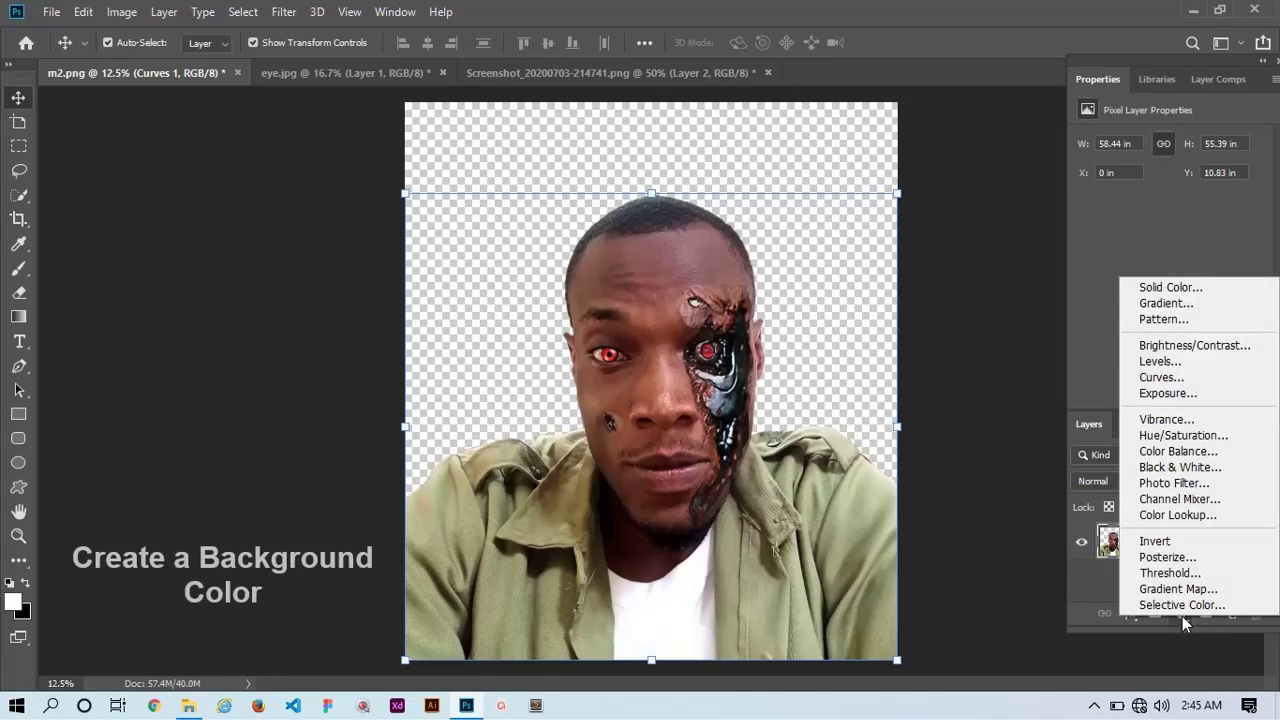
left_click(1154, 288)
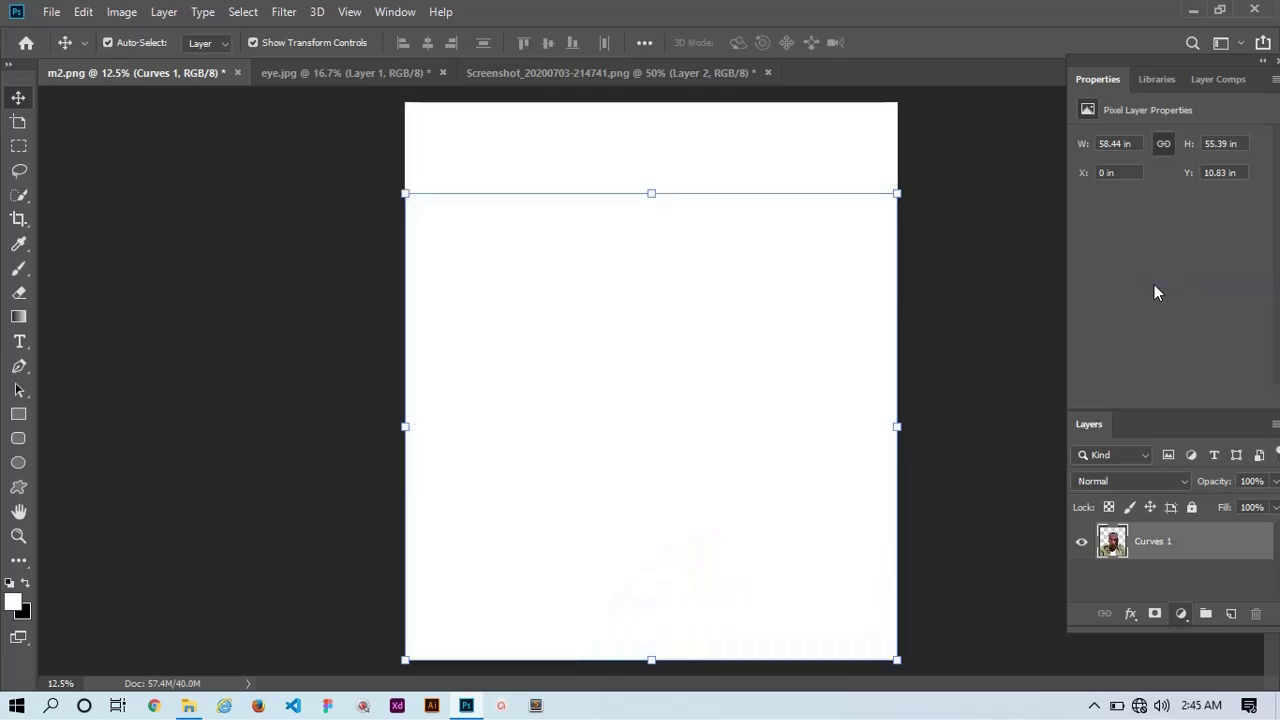
left_click_drag(807, 431, 795, 390)
left_click(1036, 448)
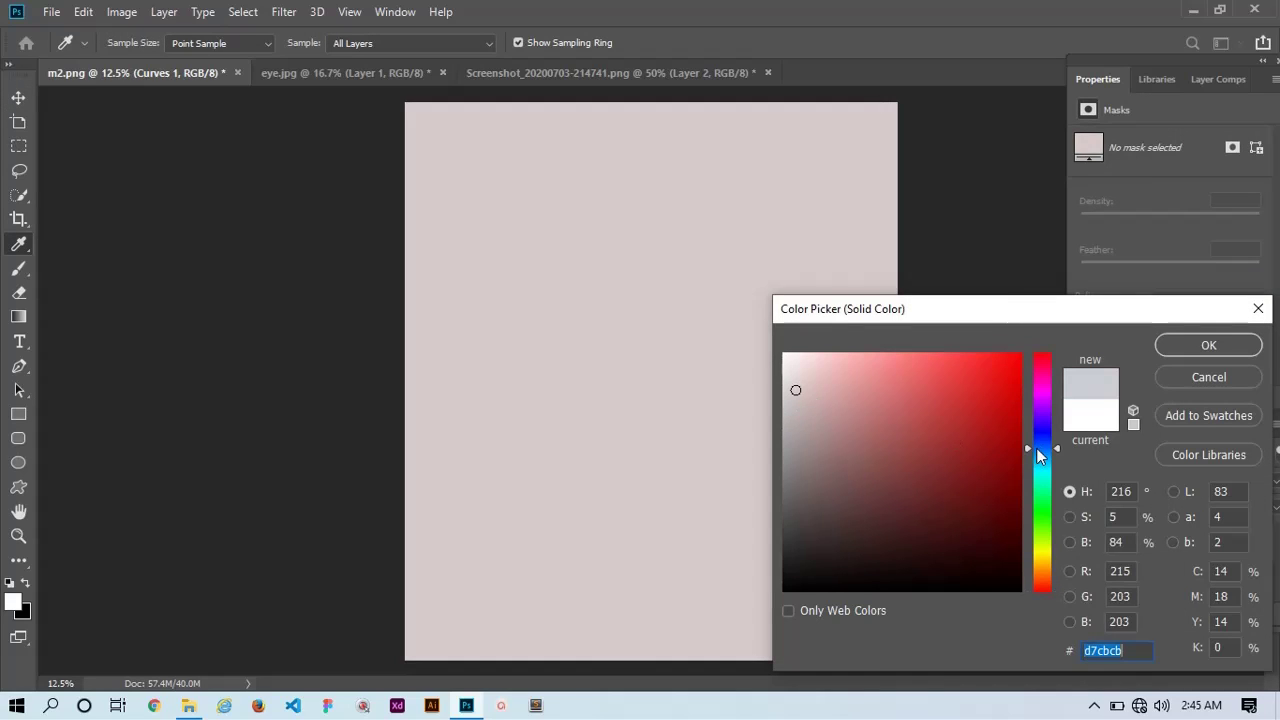
left_click(822, 448)
left_click(1174, 348)
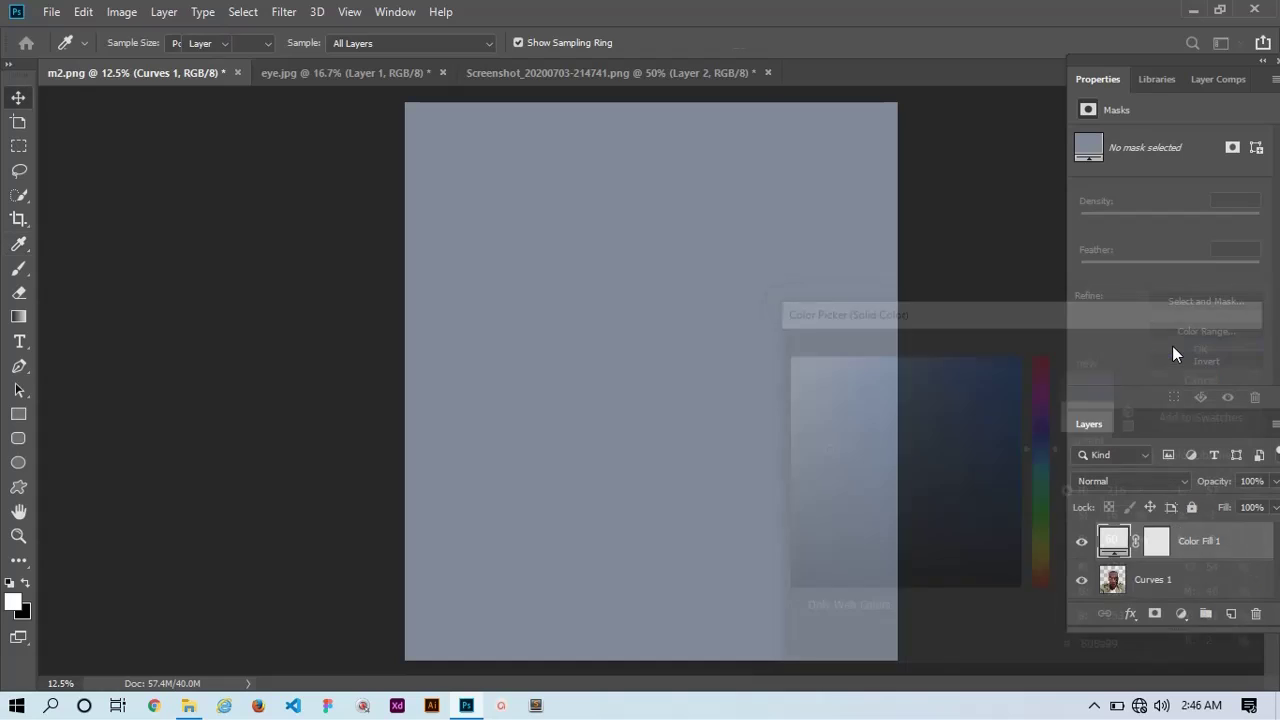
key("v")
left_click_drag(1152, 579, 1152, 540)
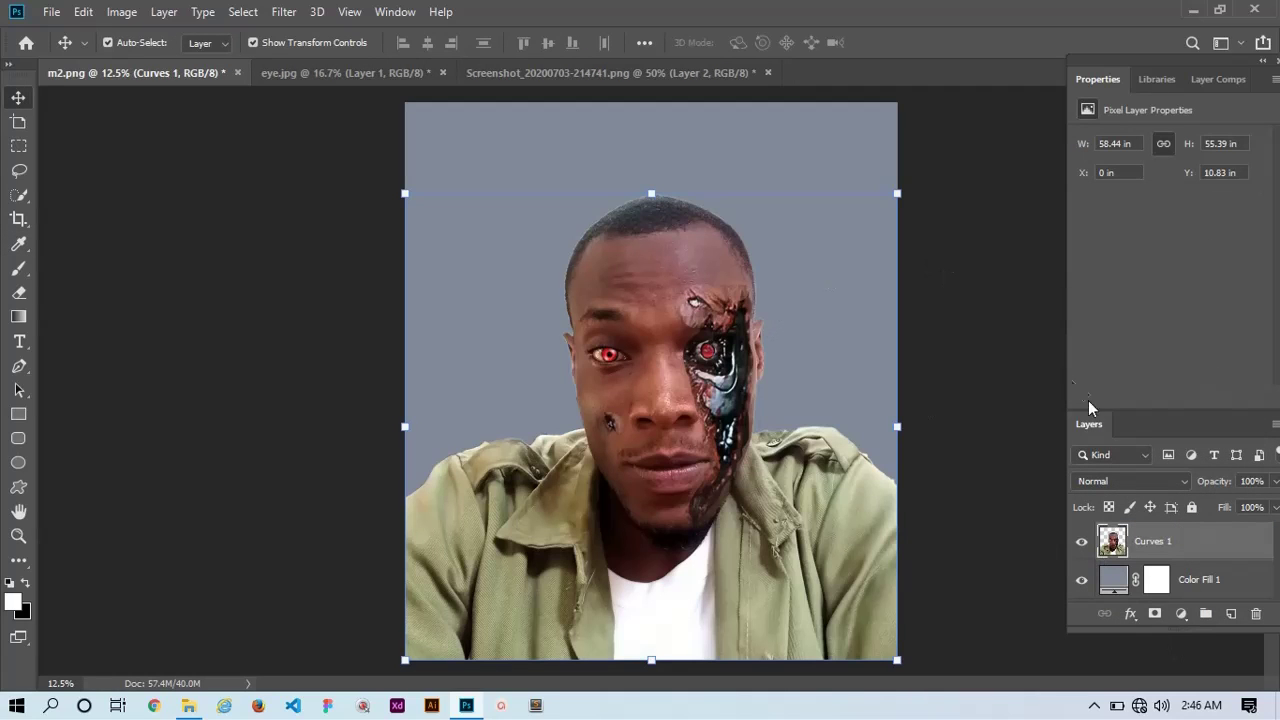
Step: Merge the portrait layer with the solid colour background layer
left_click(1219, 581, "shift")
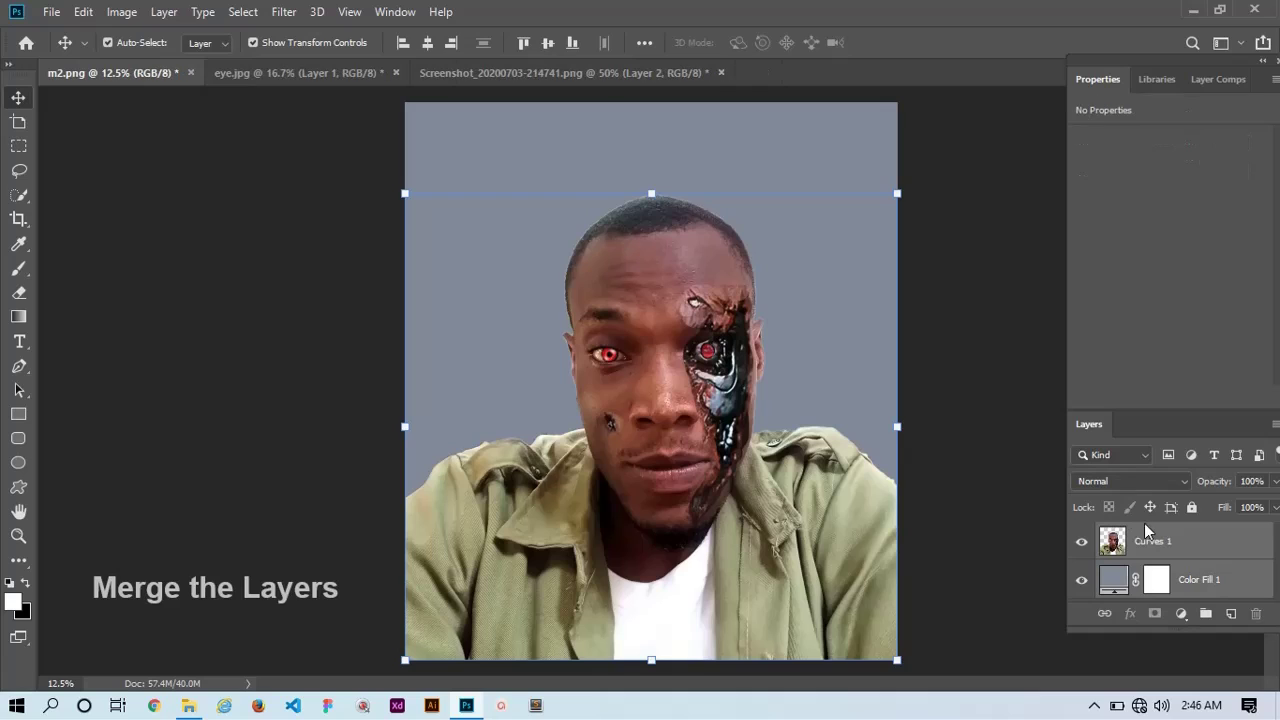
right_click(1176, 563)
left_click(985, 555)
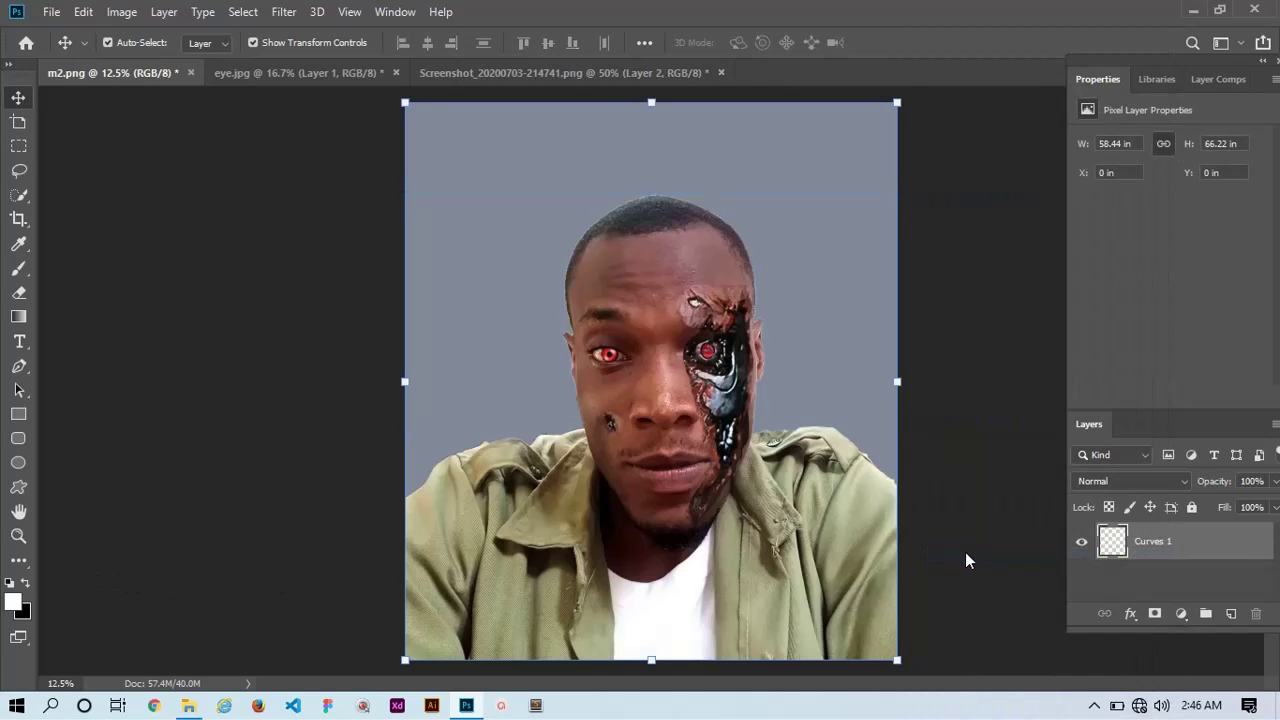